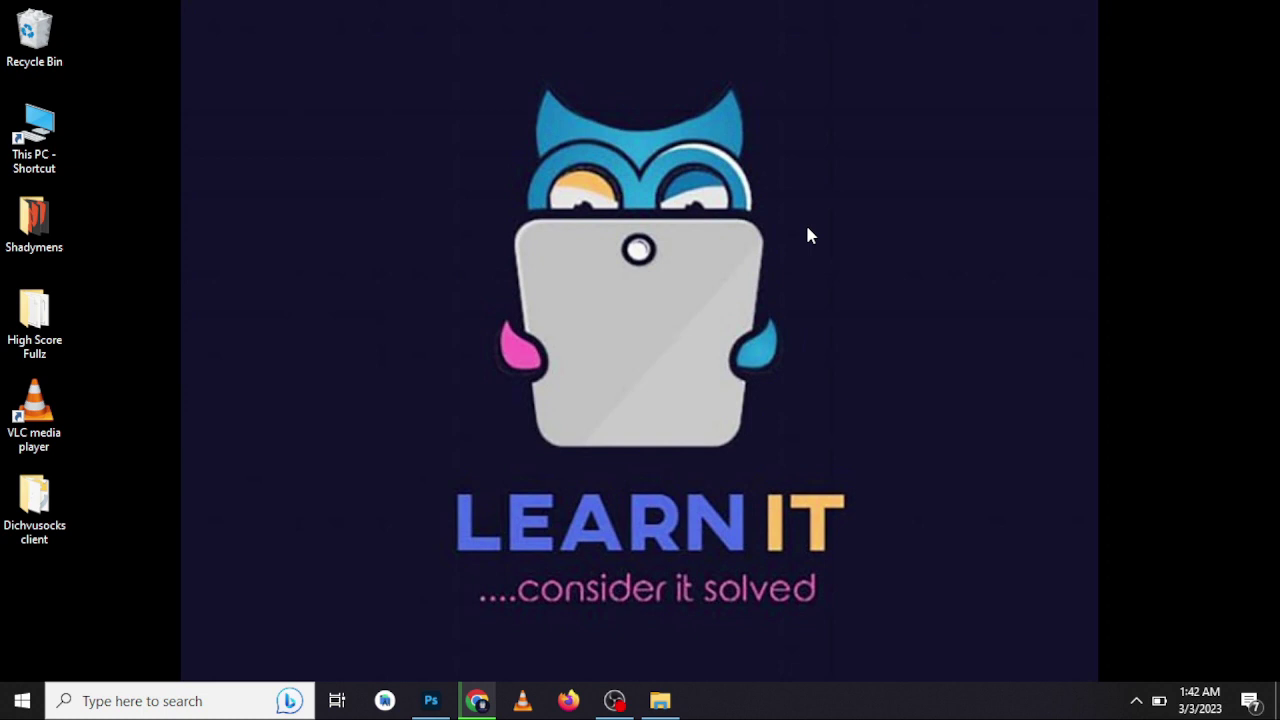
# Open amex.pdf from the Desktop folder and import its first page.
pyautogui.click(440, 695)
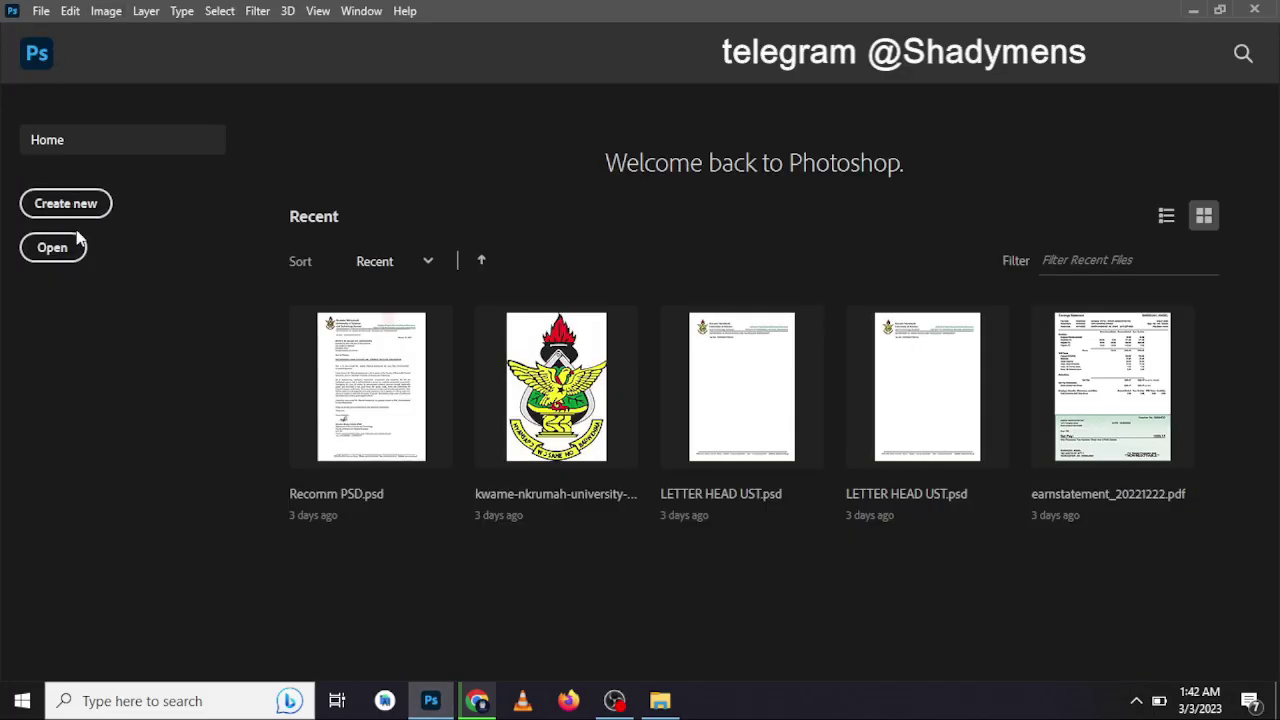
pyautogui.click(78, 243)
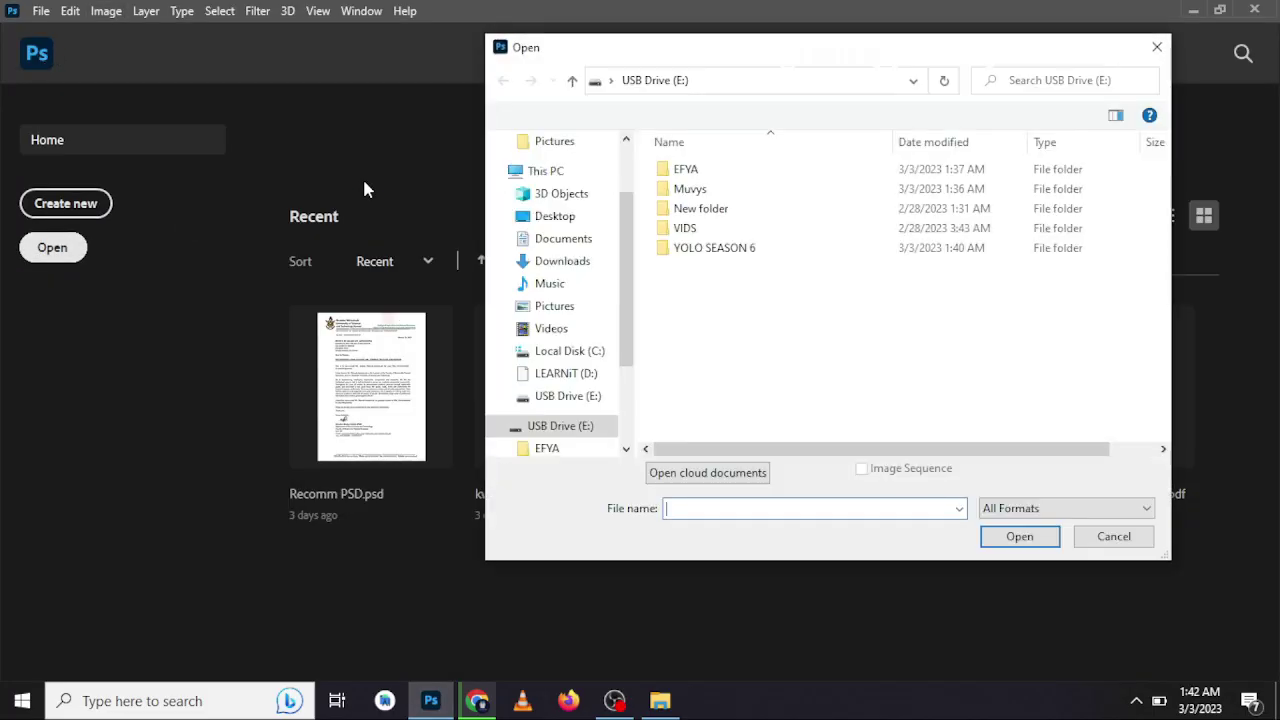
pyautogui.click(547, 220)
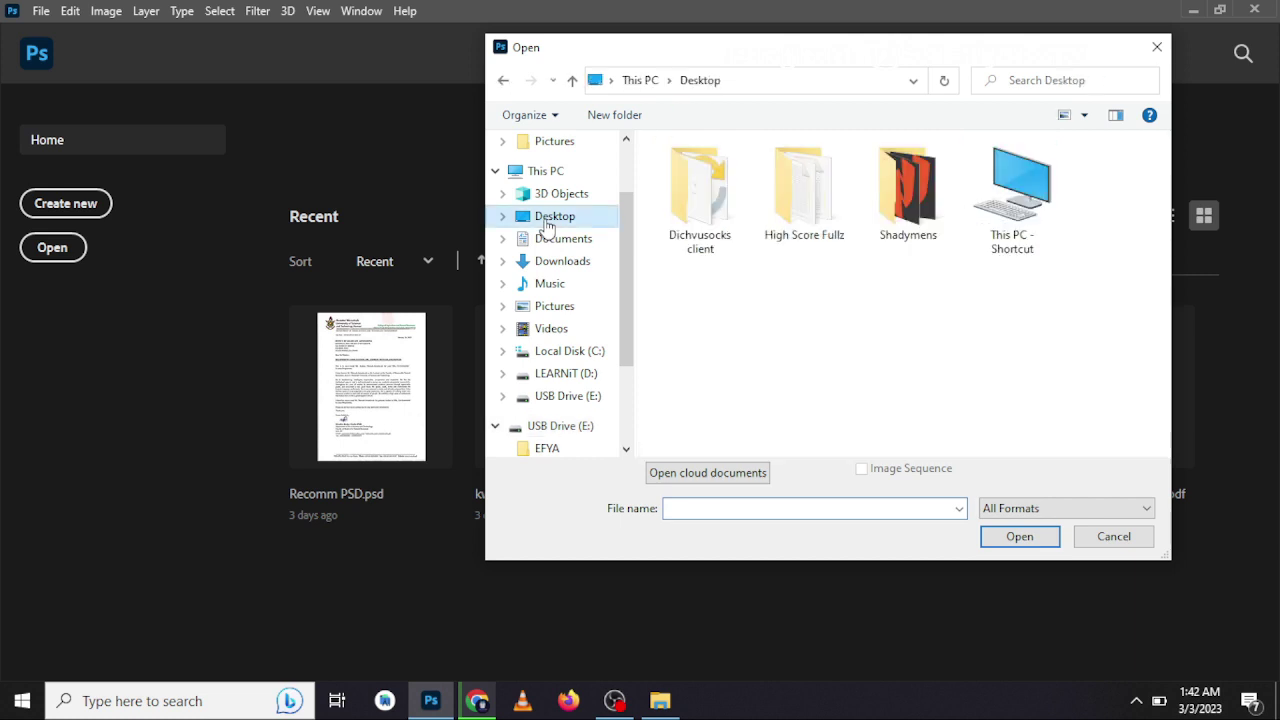
pyautogui.doubleClick(907, 195)
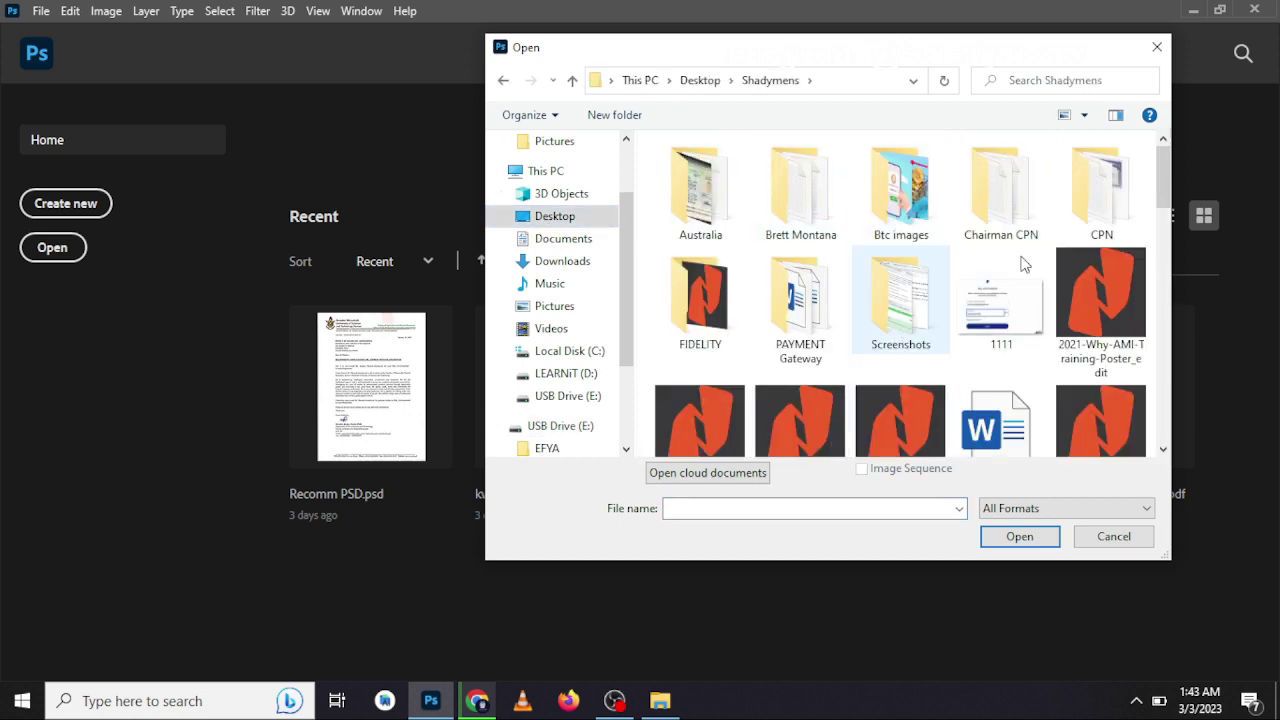
pyautogui.scroll(-3, 1024, 263)
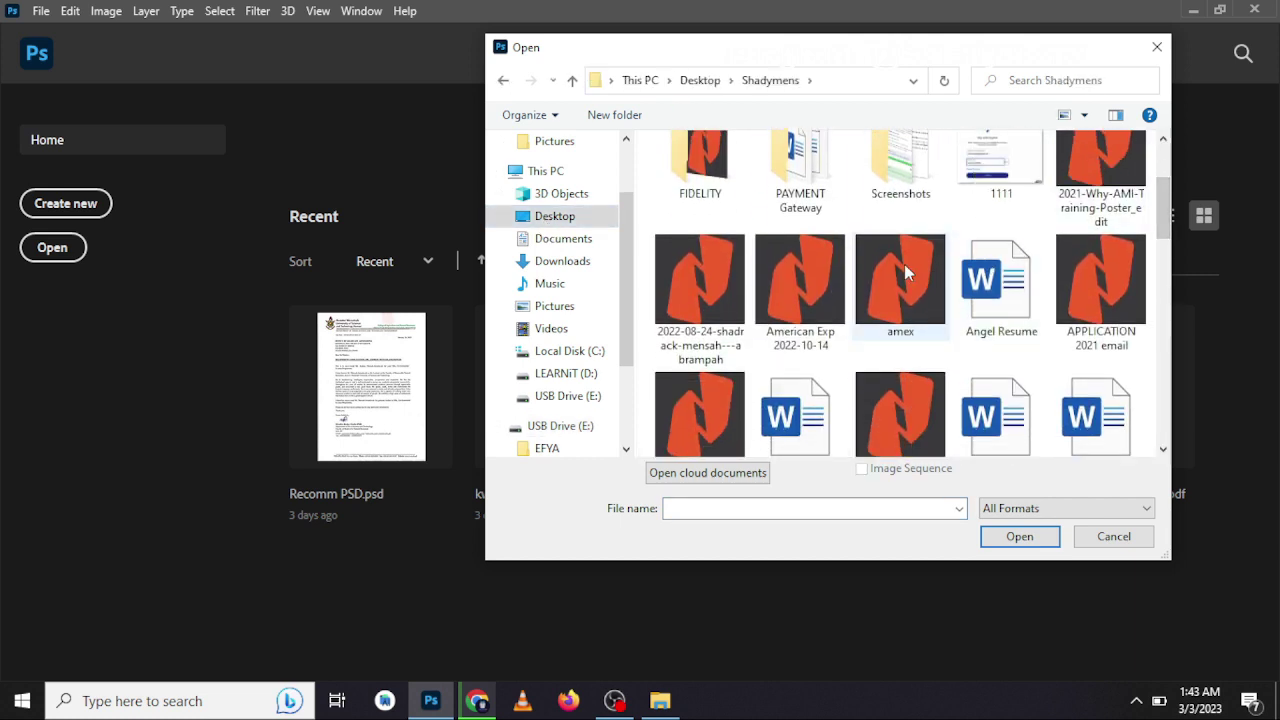
pyautogui.click(904, 264)
pyautogui.click(1002, 536)
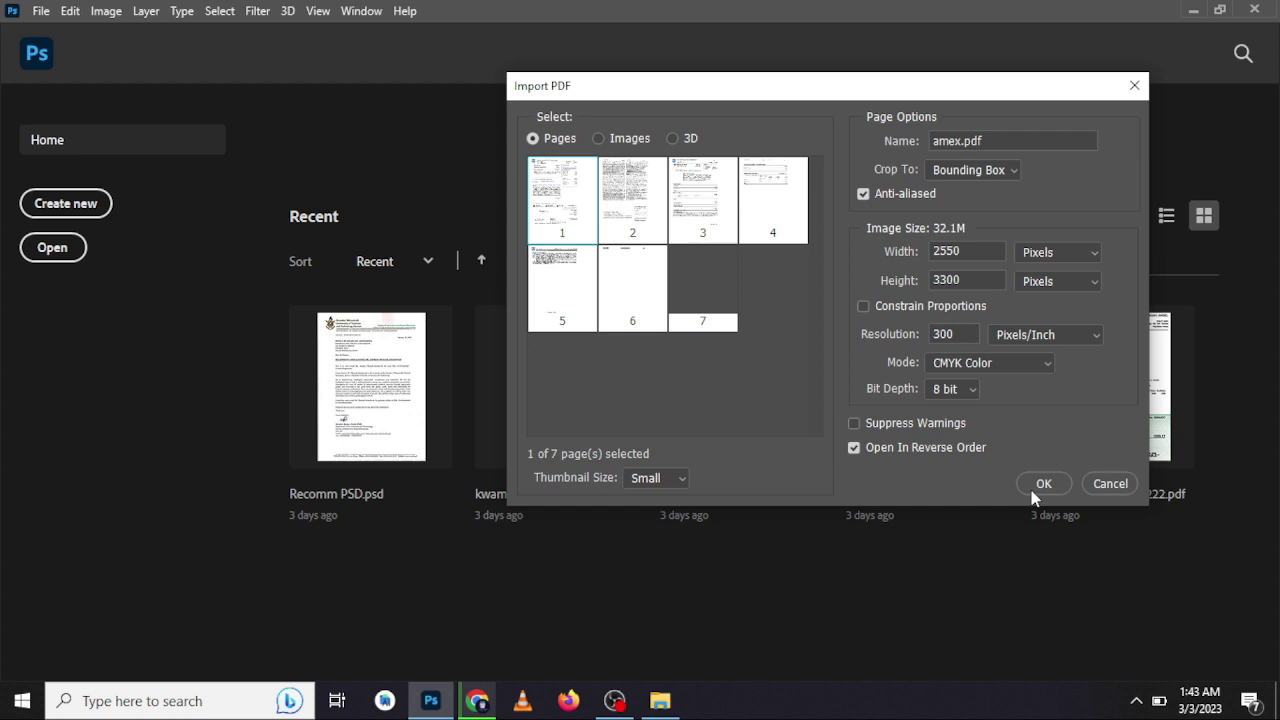
pyautogui.click(1040, 485)
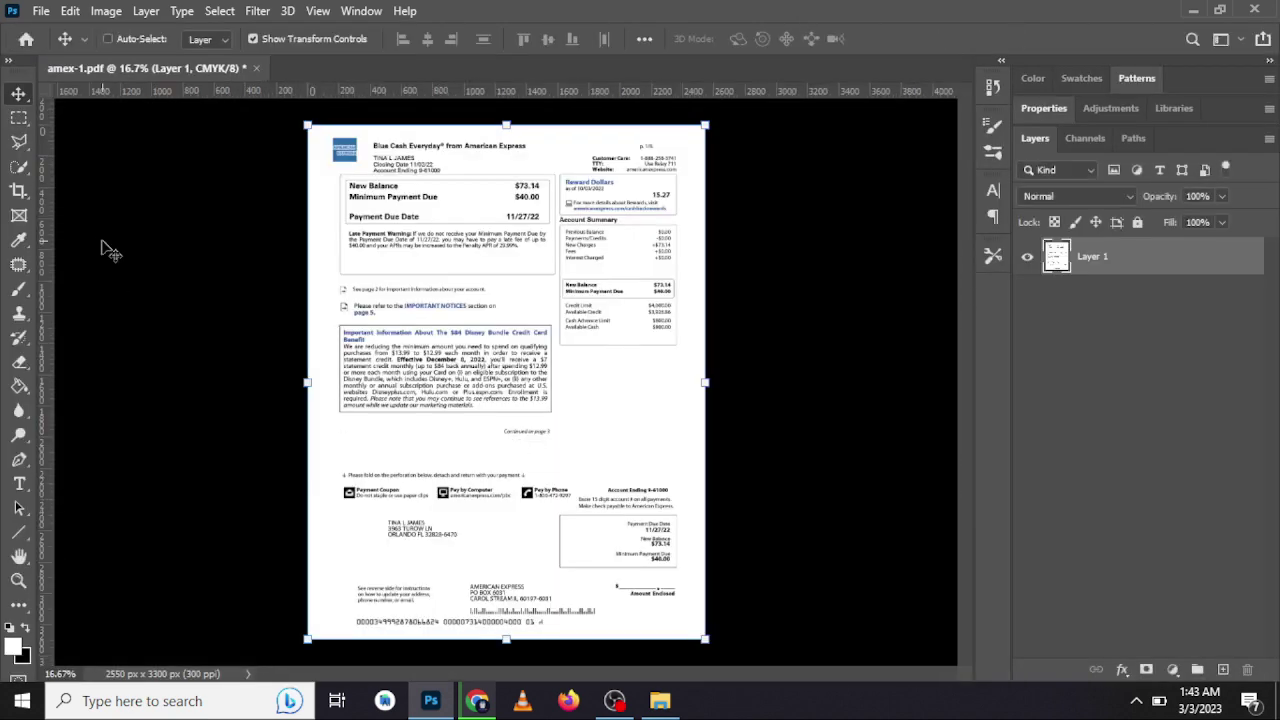
# Zoom the statement to 50%, scroll to the page top and duplicate Layer 1.
pyautogui.hotkey('ctrl', '+')
pyautogui.hotkey('ctrl', '+')
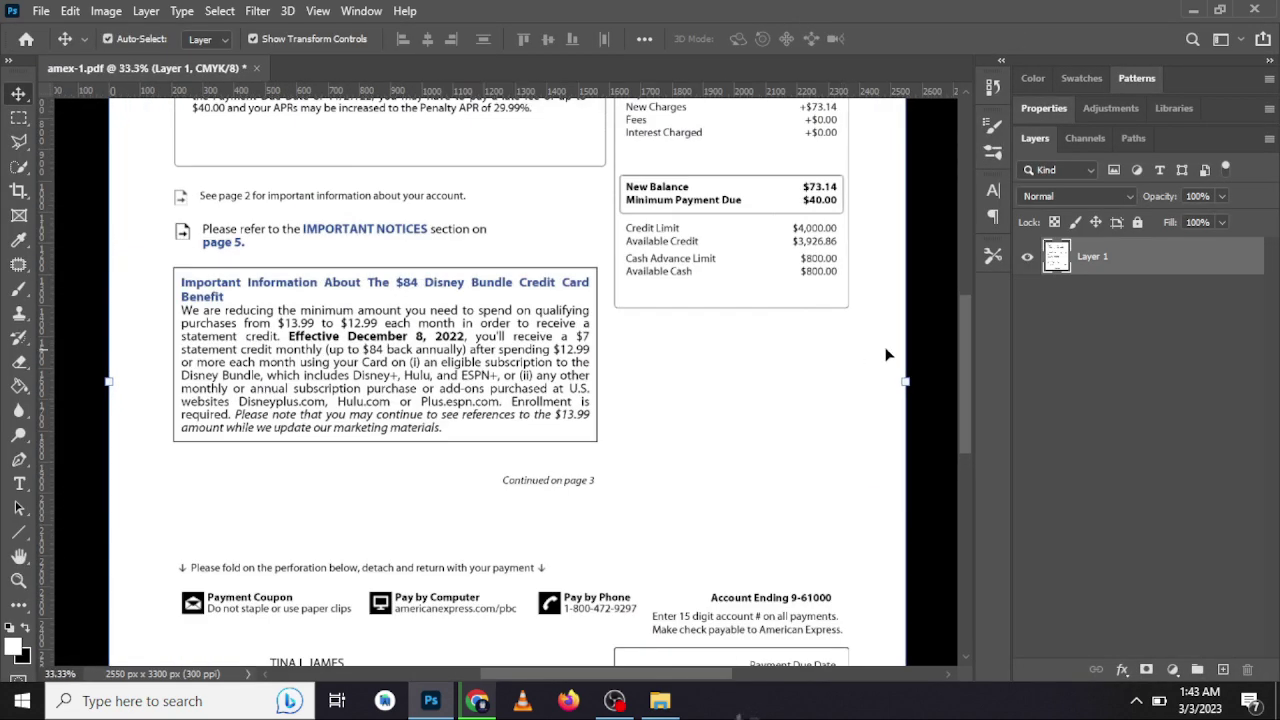
pyautogui.moveTo(971, 361); pyautogui.dragTo(968, 251)
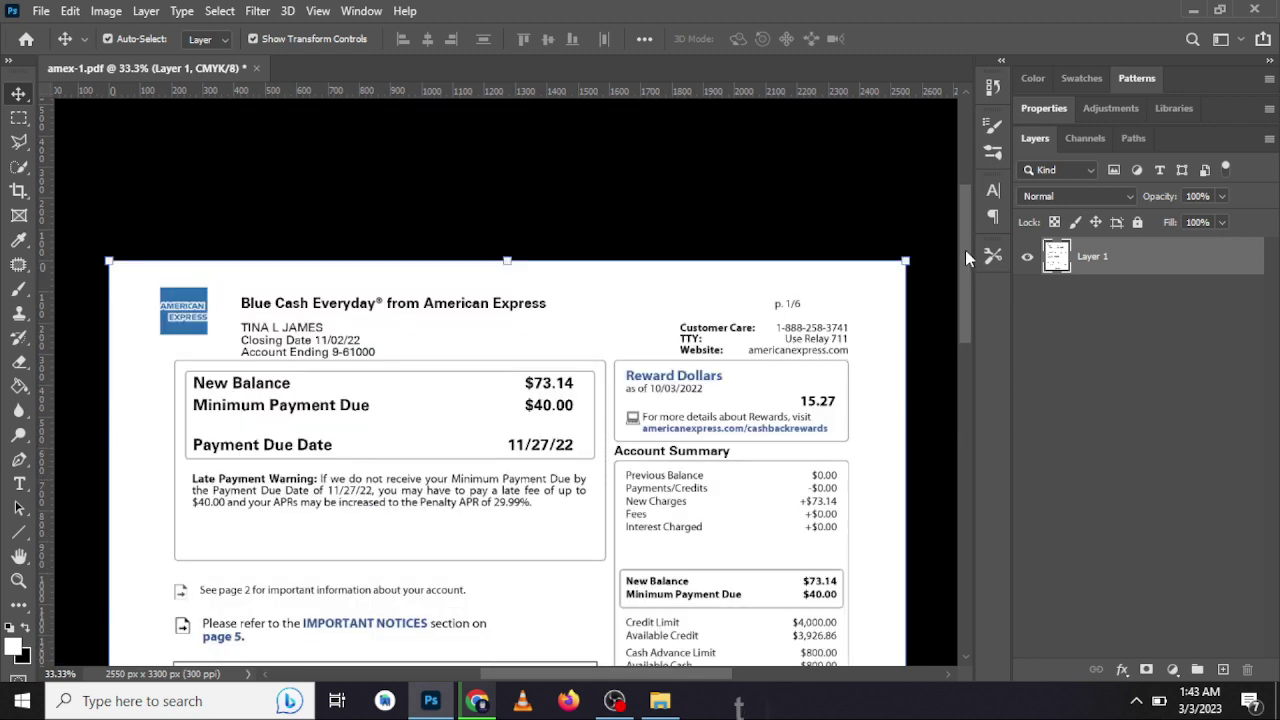
pyautogui.hotkey('ctrl', '+')
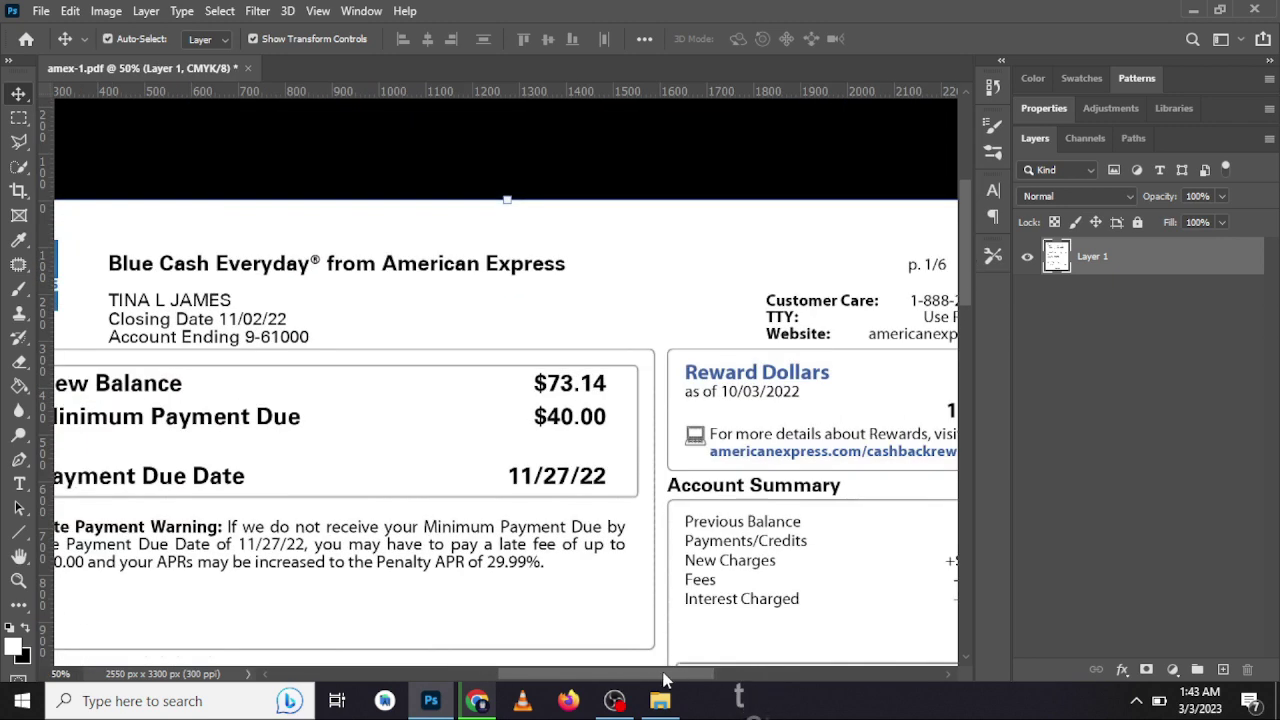
pyautogui.moveTo(660, 678); pyautogui.dragTo(636, 678)
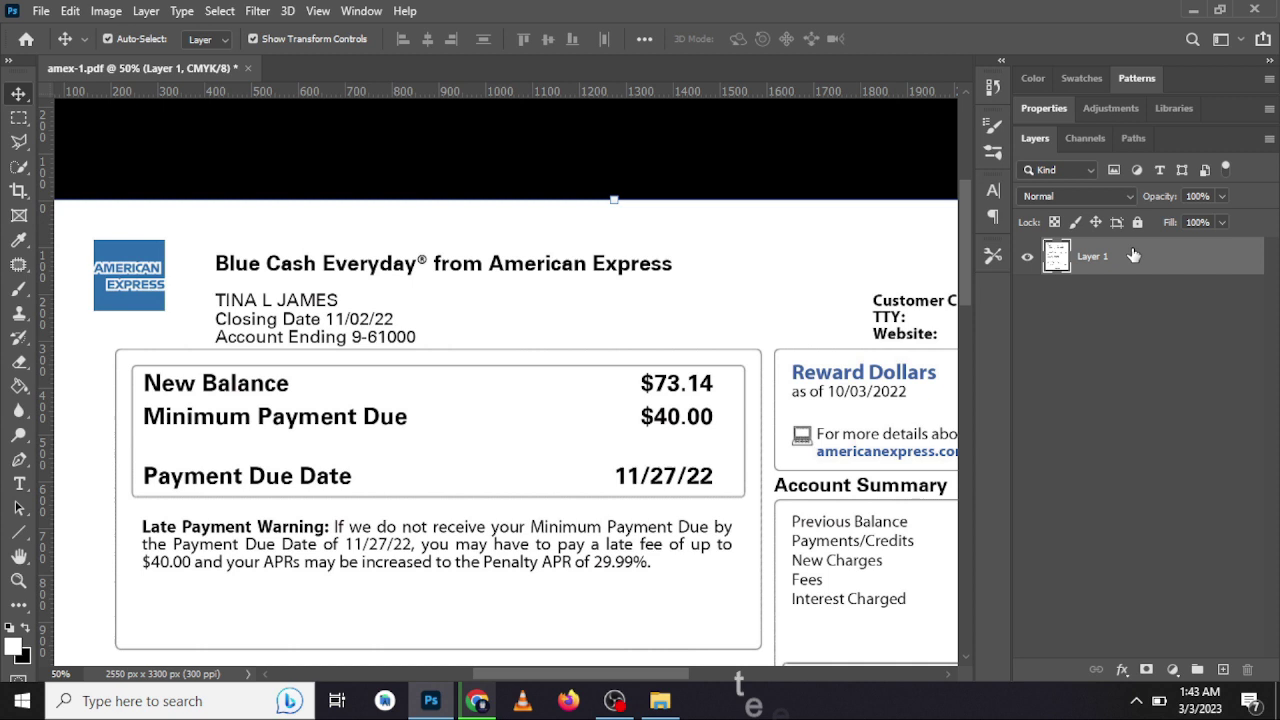
pyautogui.hotkey('ctrl', 'j')
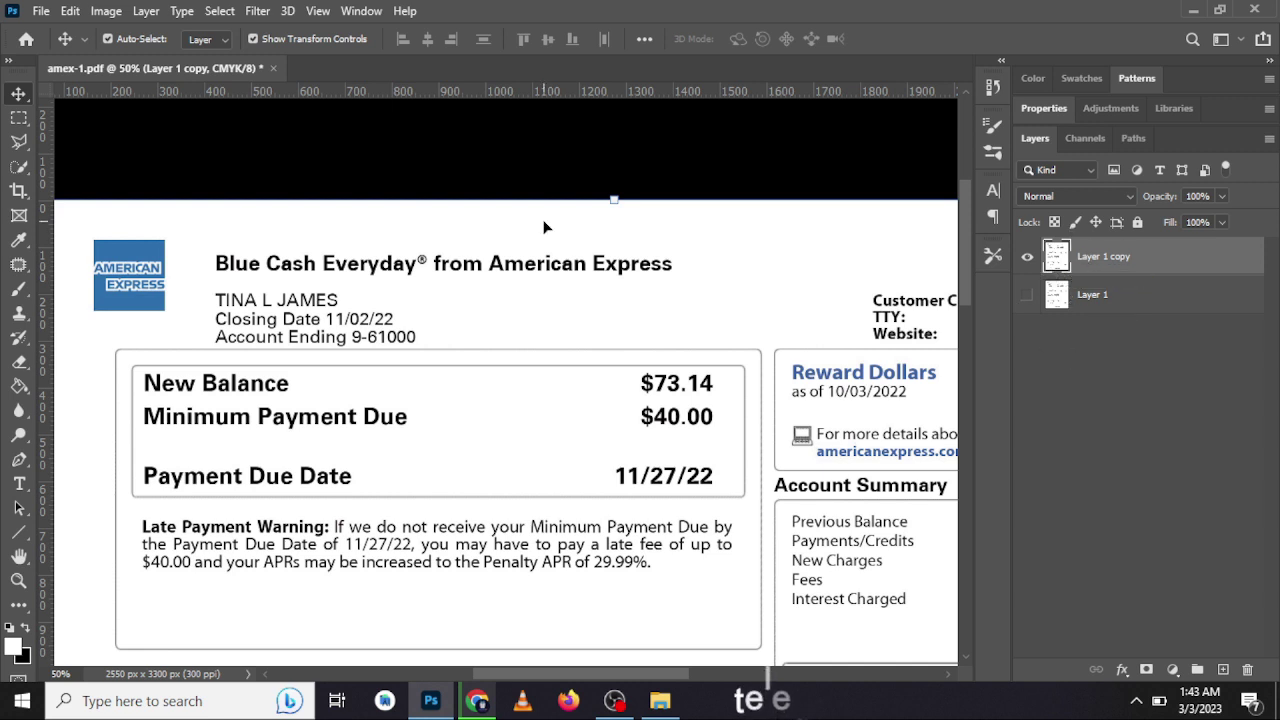
# Type the replacement cardholder name as a new text line beside the original name.
pyautogui.click(8, 480)
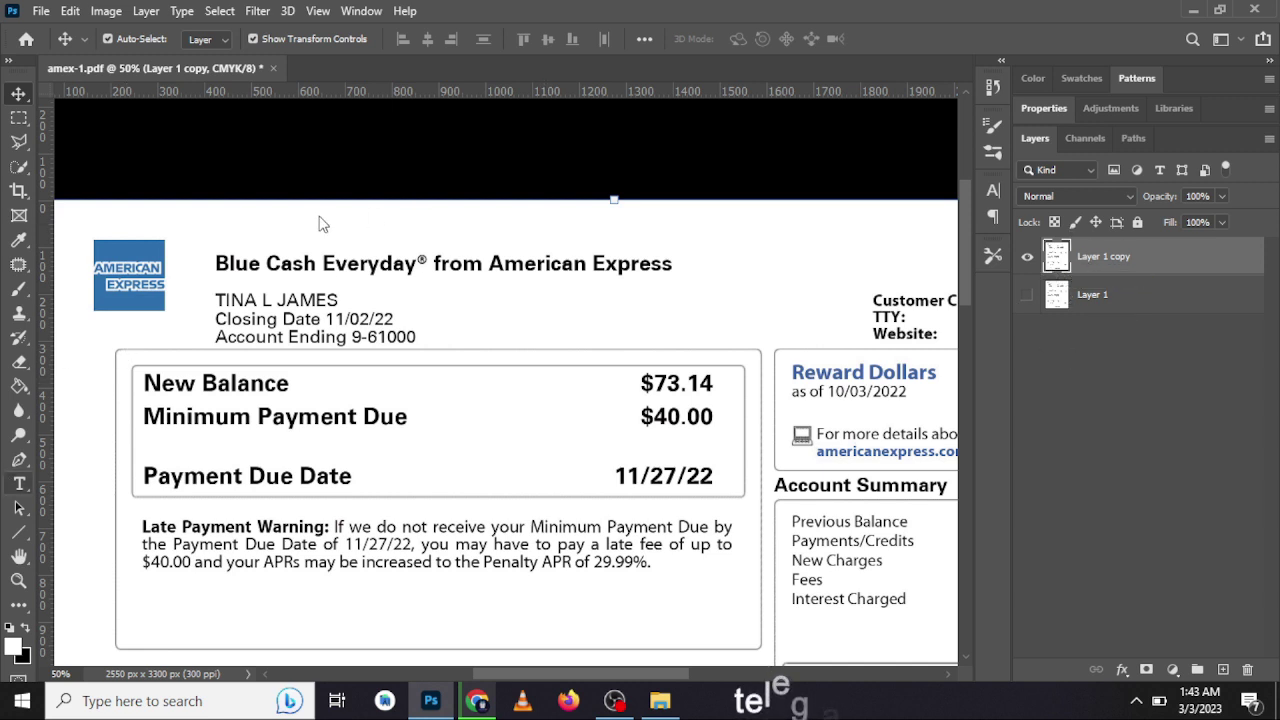
pyautogui.click(381, 294)
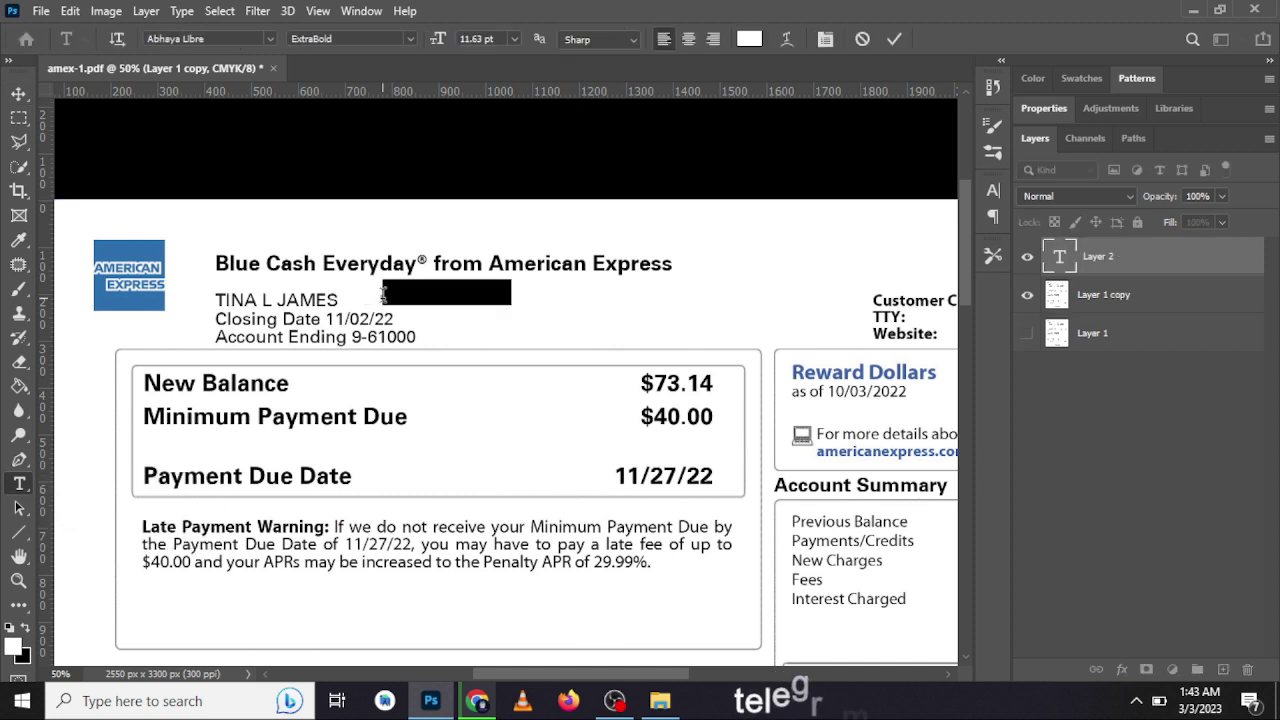
pyautogui.write('pr')
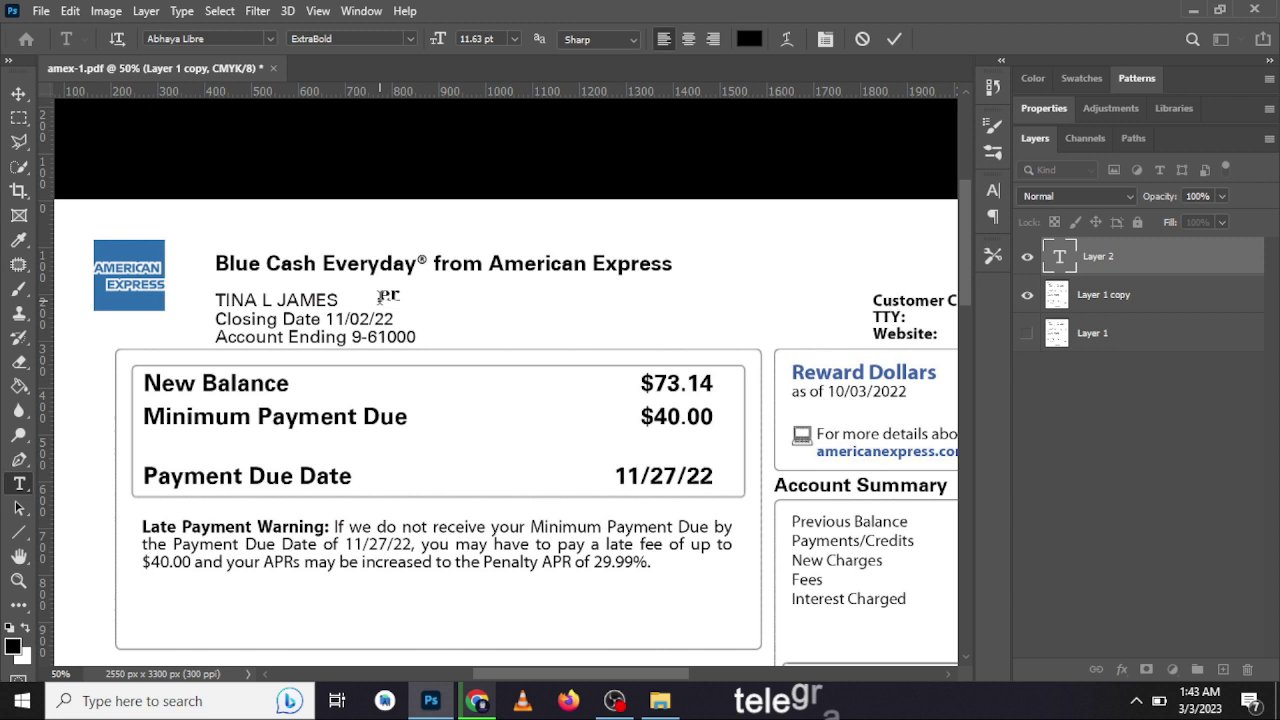
pyautogui.press('BackSpace')
pyautogui.press('BackSpace')
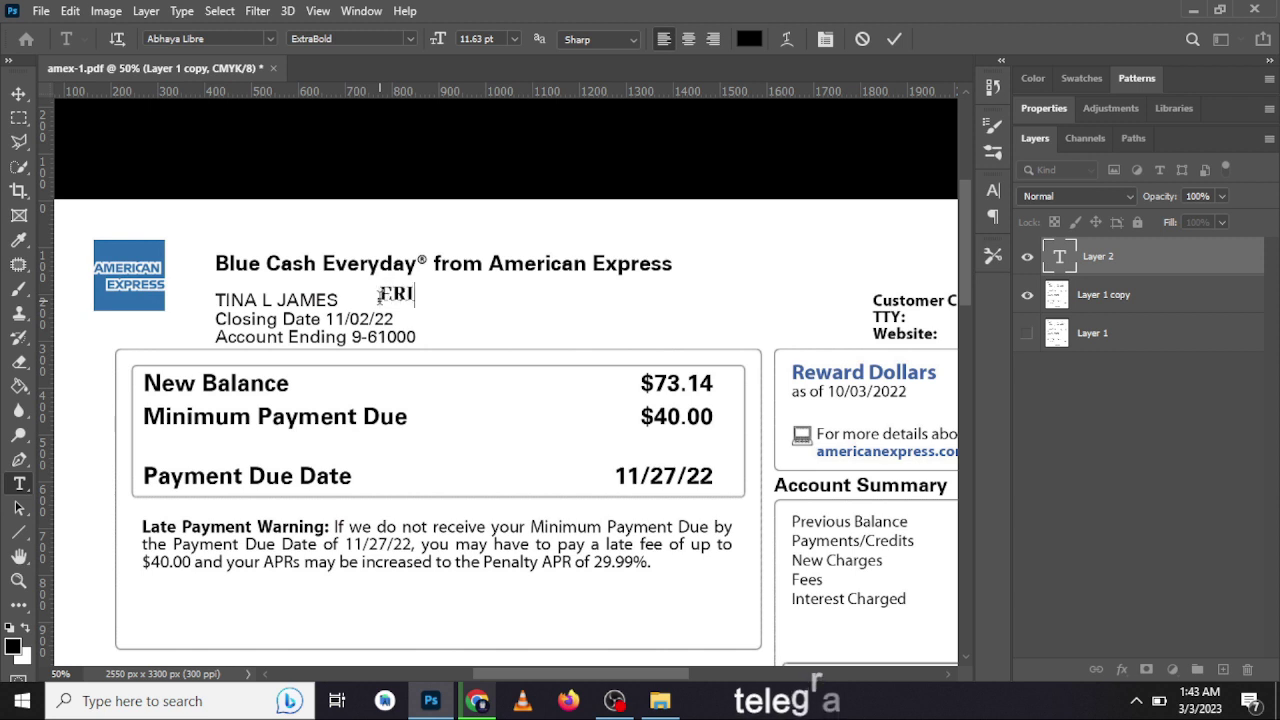
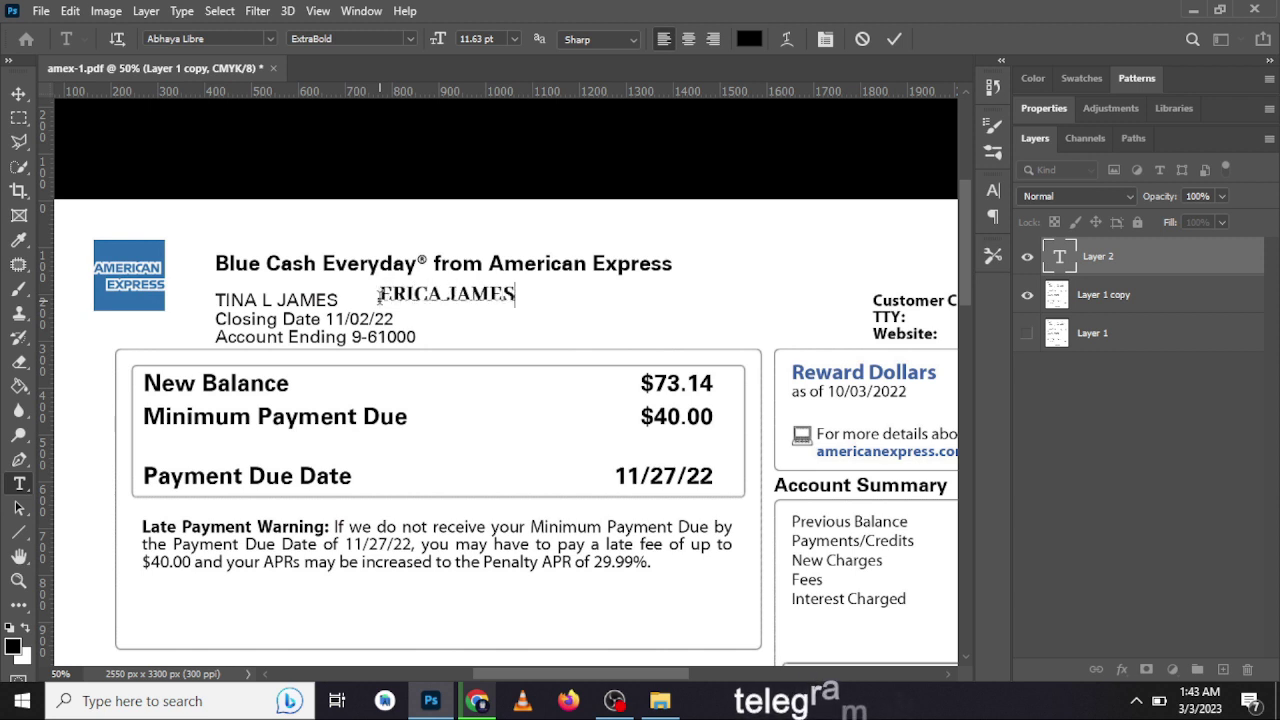
# Set the new name to Arial Regular and move it onto the original name line.
pyautogui.hotkey('ctrl', 'a')
pyautogui.click(225, 38)
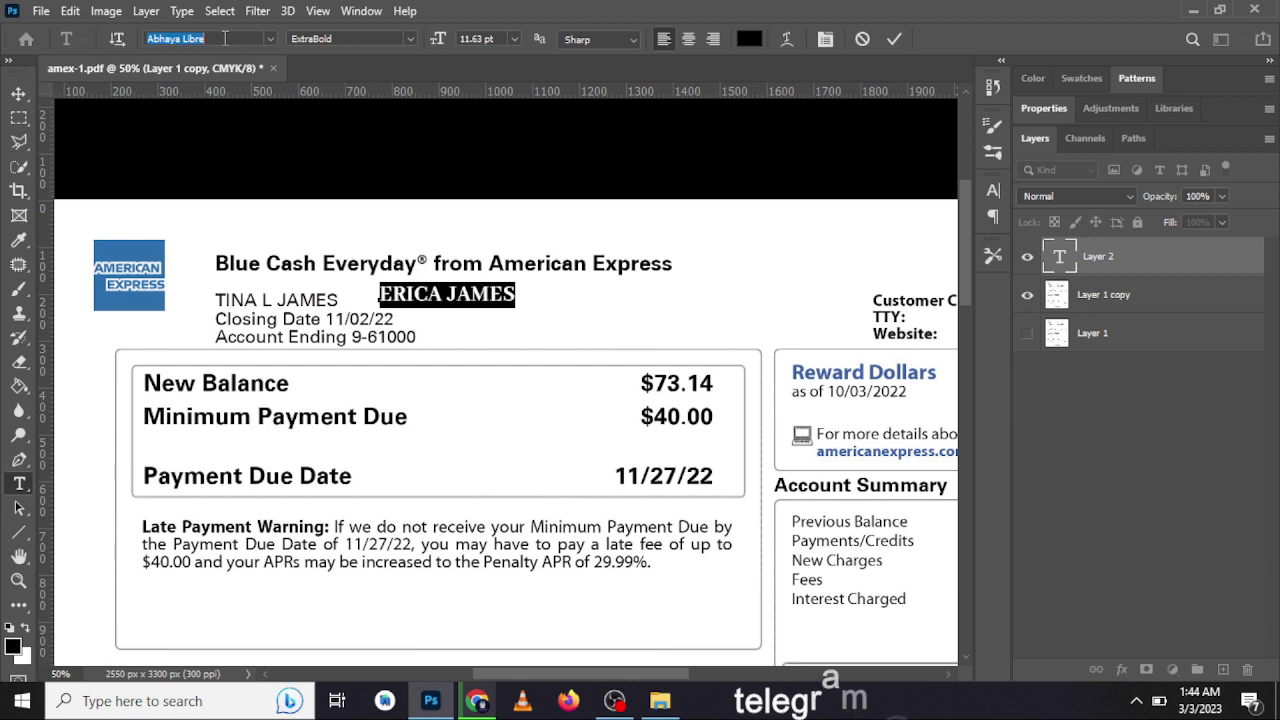
pyautogui.write('ARIAL')
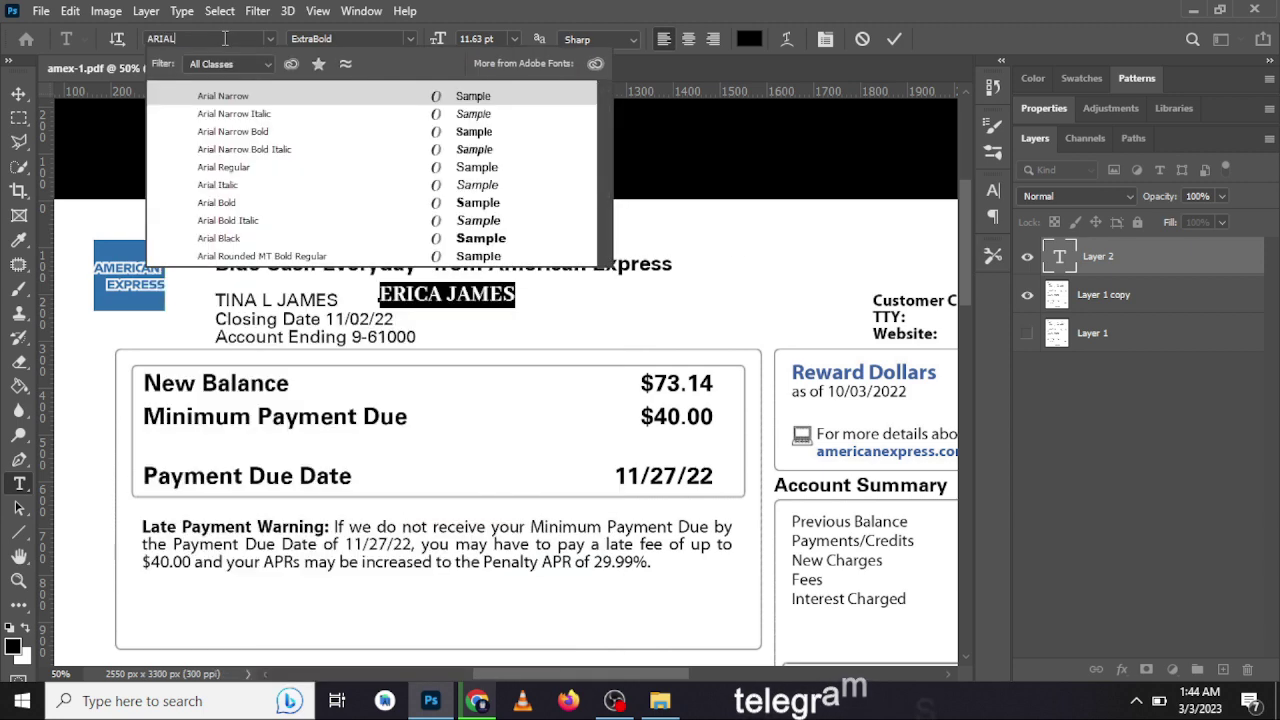
pyautogui.click(233, 167)
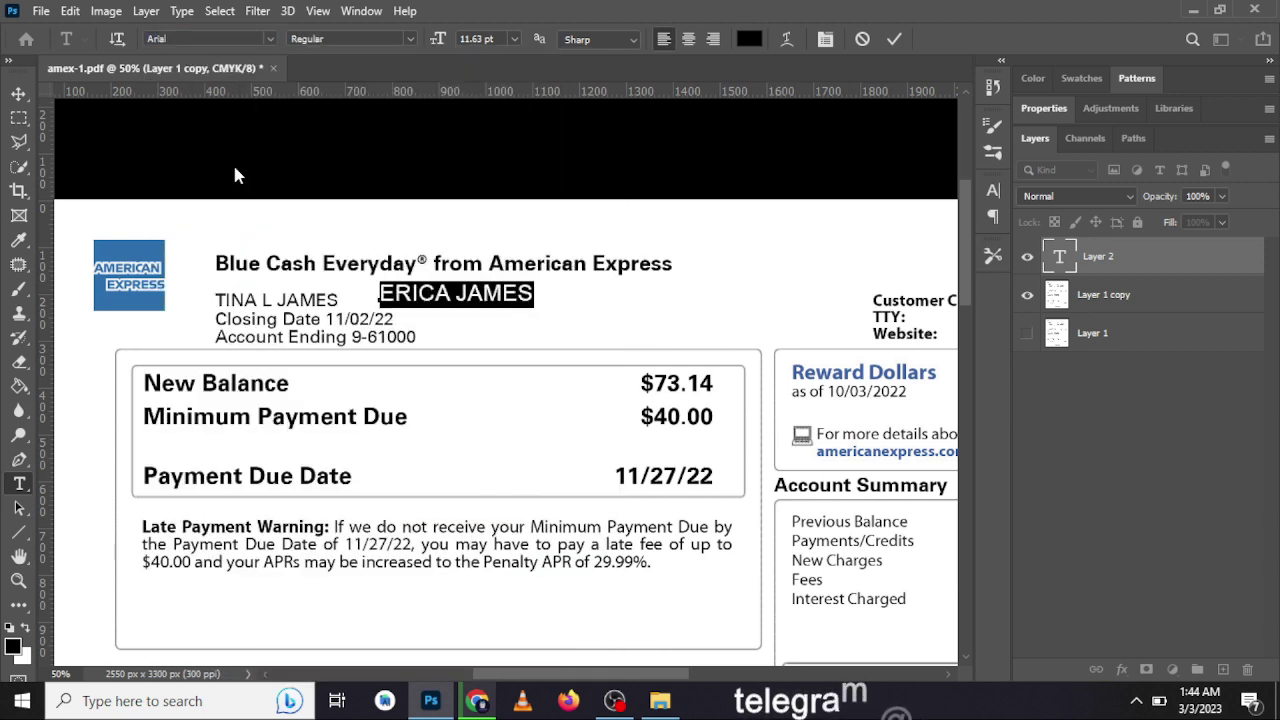
pyautogui.click(894, 40)
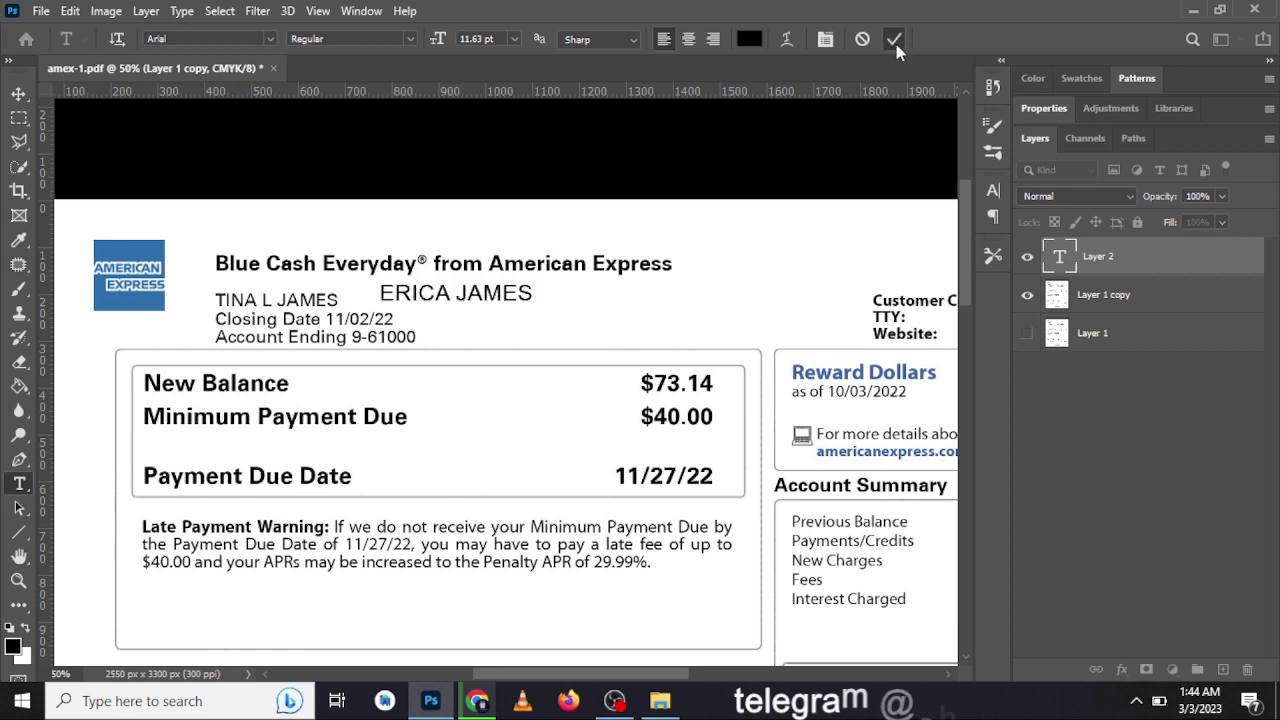
pyautogui.click(18, 95)
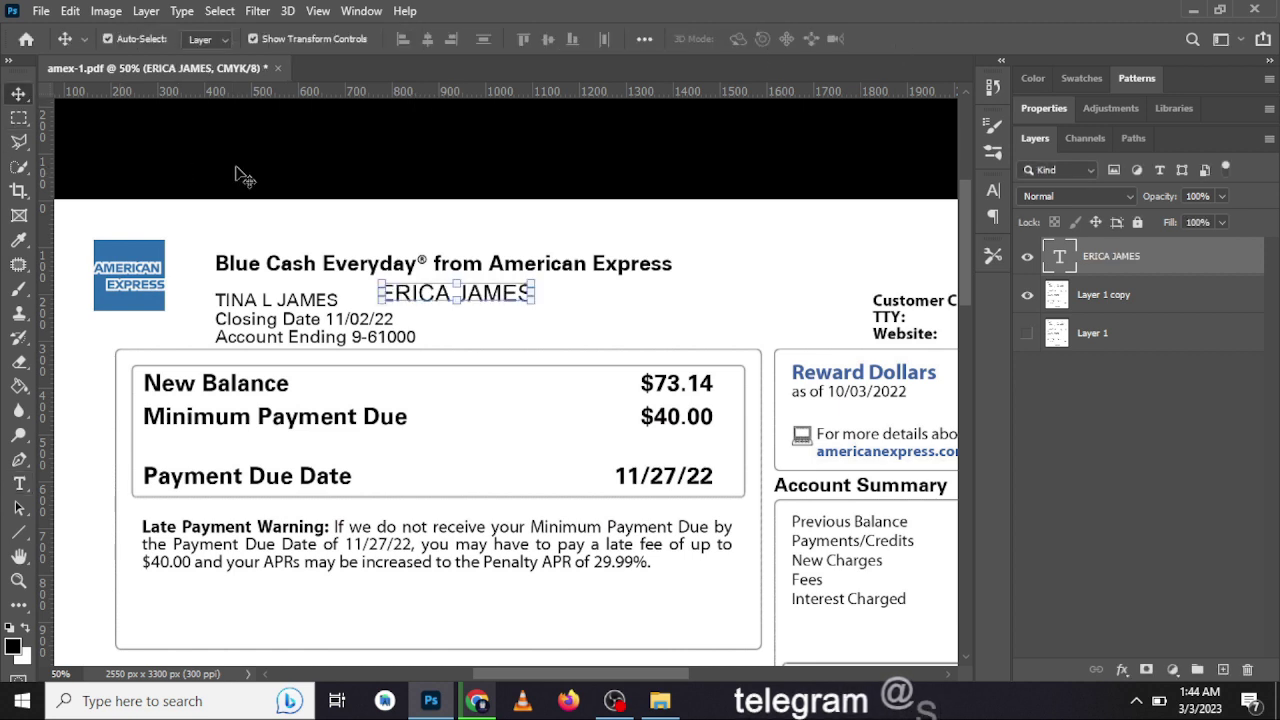
pyautogui.moveTo(489, 295)
pyautogui.mouseDown()
pyautogui.moveTo(327, 298)
pyautogui.moveTo(343, 290)
pyautogui.mouseUp()
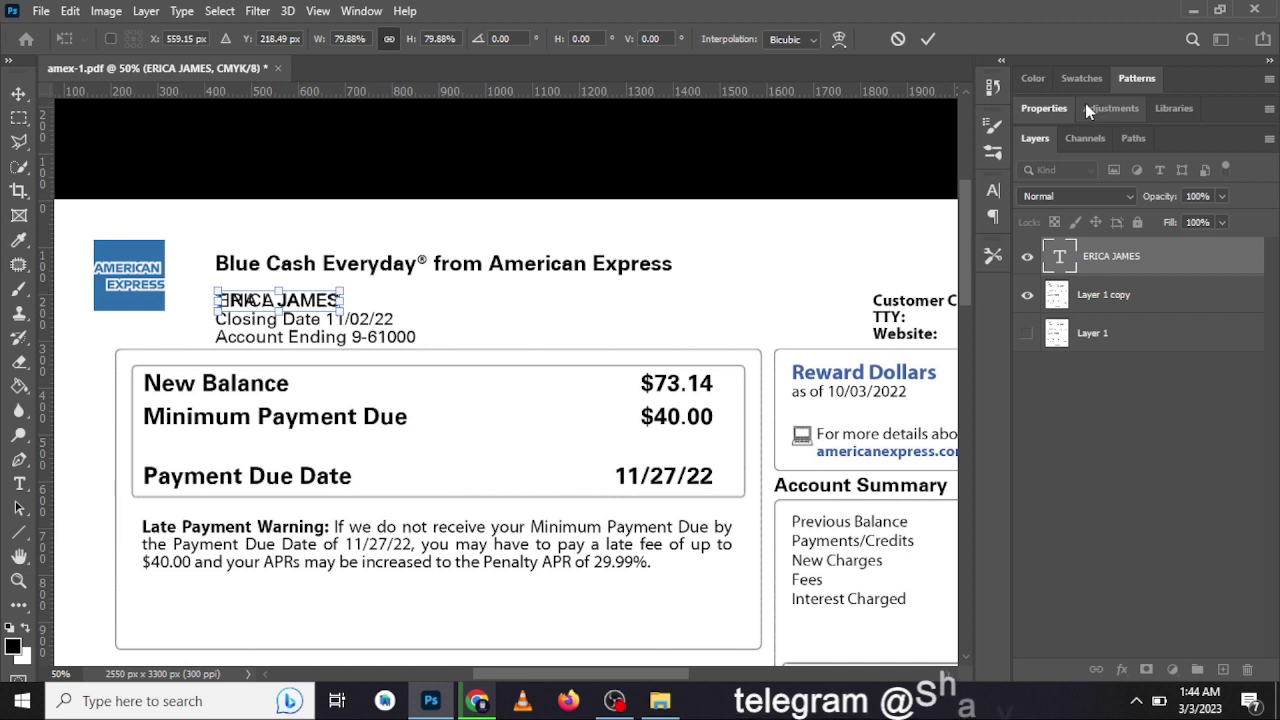
# Apply the name's resize, nudge it left and add a vertical guide at the heading edge.
pyautogui.click(928, 38)
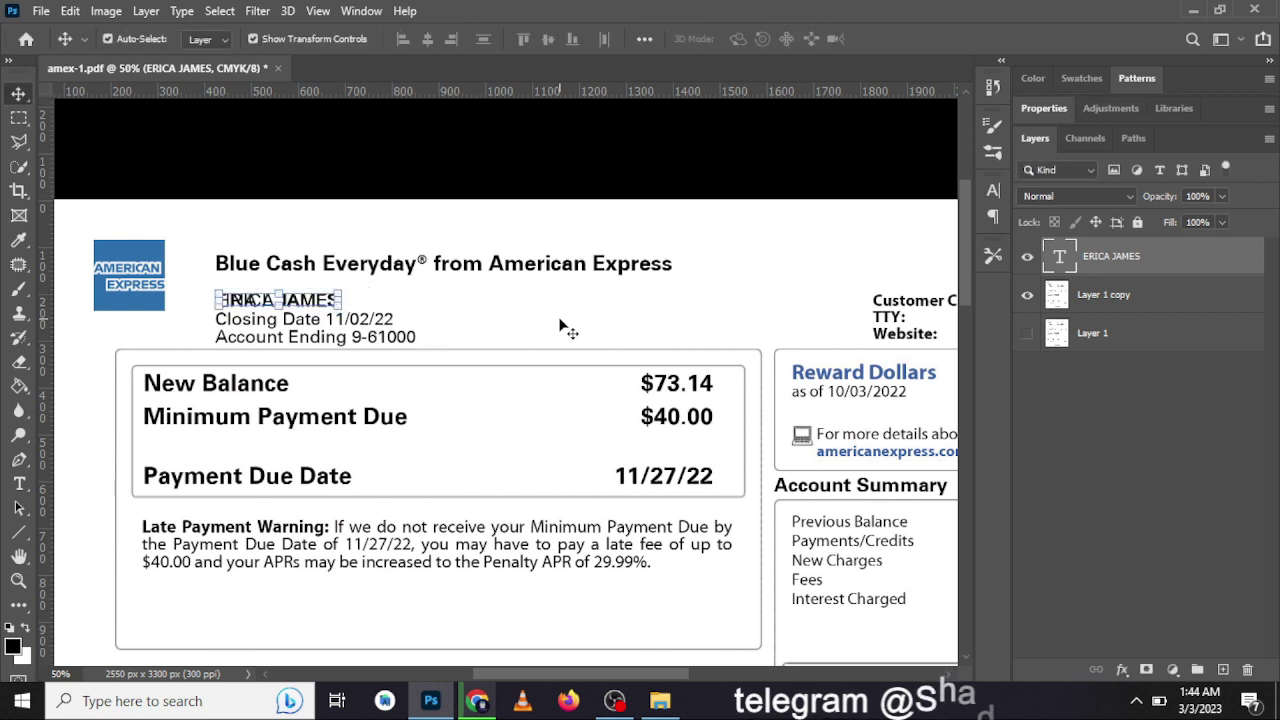
pyautogui.click(563, 328)
pyautogui.click(335, 305)
pyautogui.moveTo(335, 305); pyautogui.dragTo(332, 305)
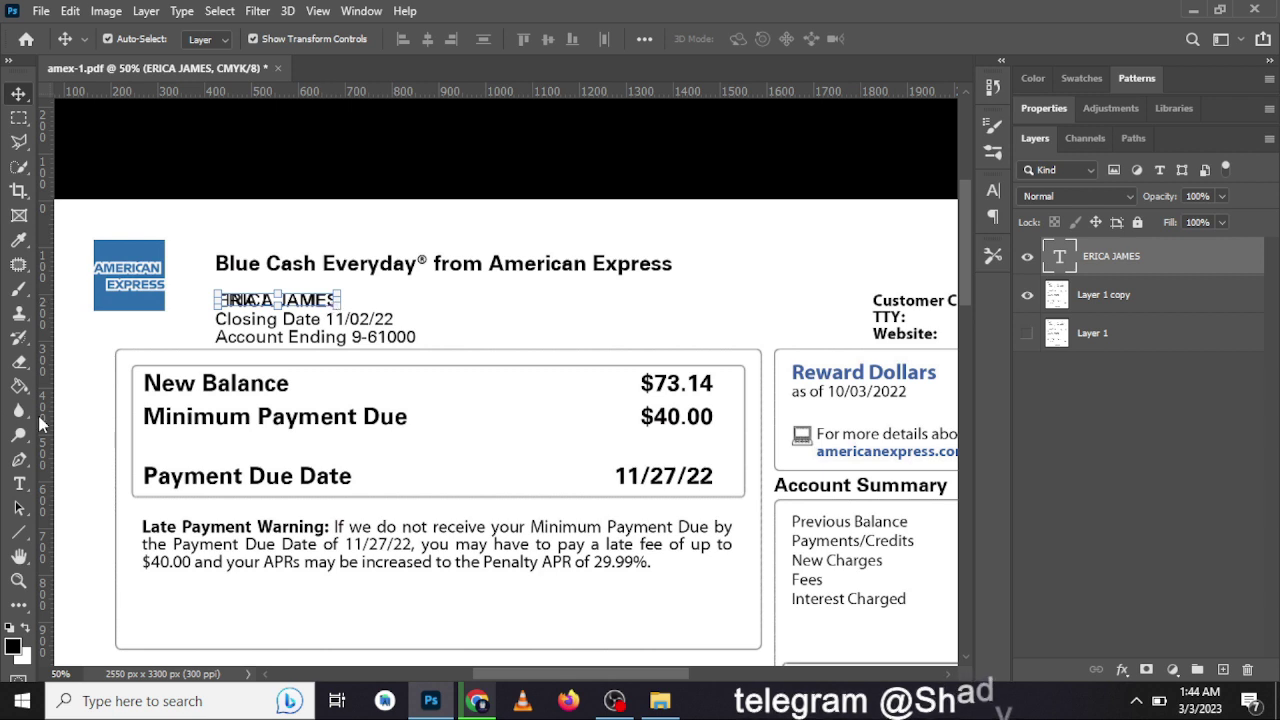
pyautogui.click(548, 302)
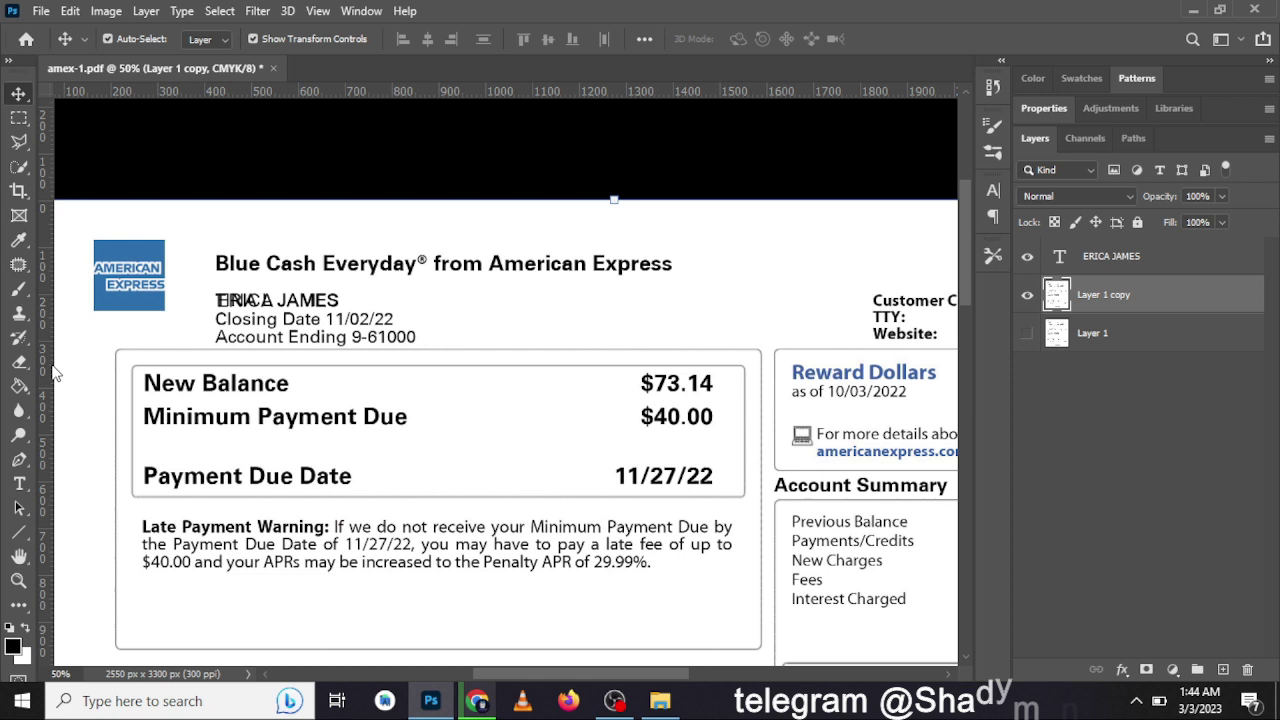
pyautogui.moveTo(55, 372); pyautogui.dragTo(216, 376)
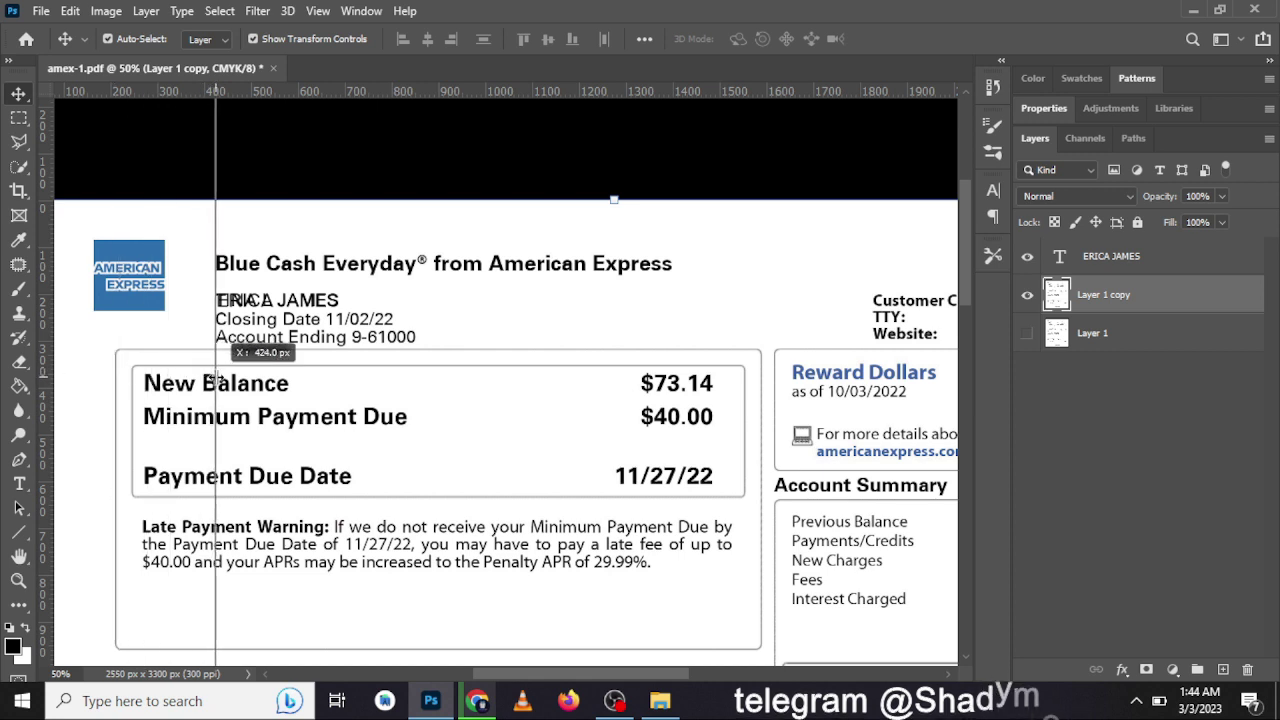
# Patch the leftover original lettering behind the new name with blank paper.
pyautogui.press('m')
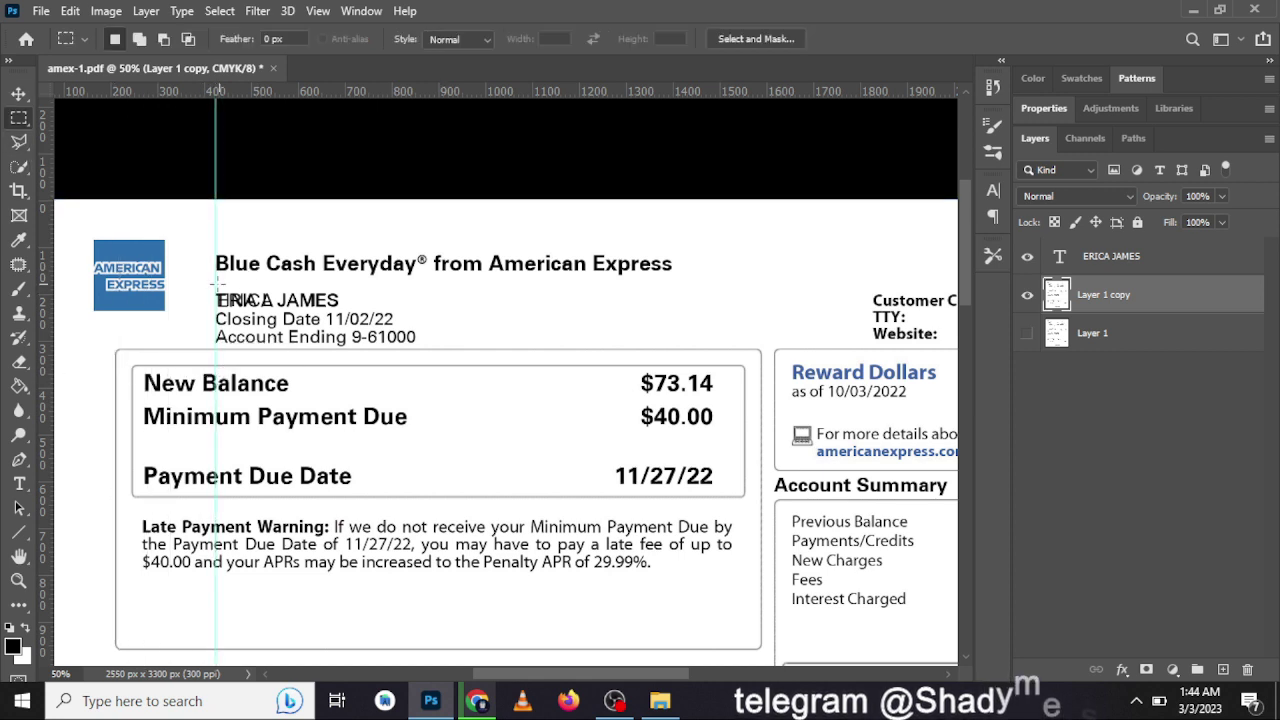
pyautogui.moveTo(216, 287); pyautogui.dragTo(348, 310)
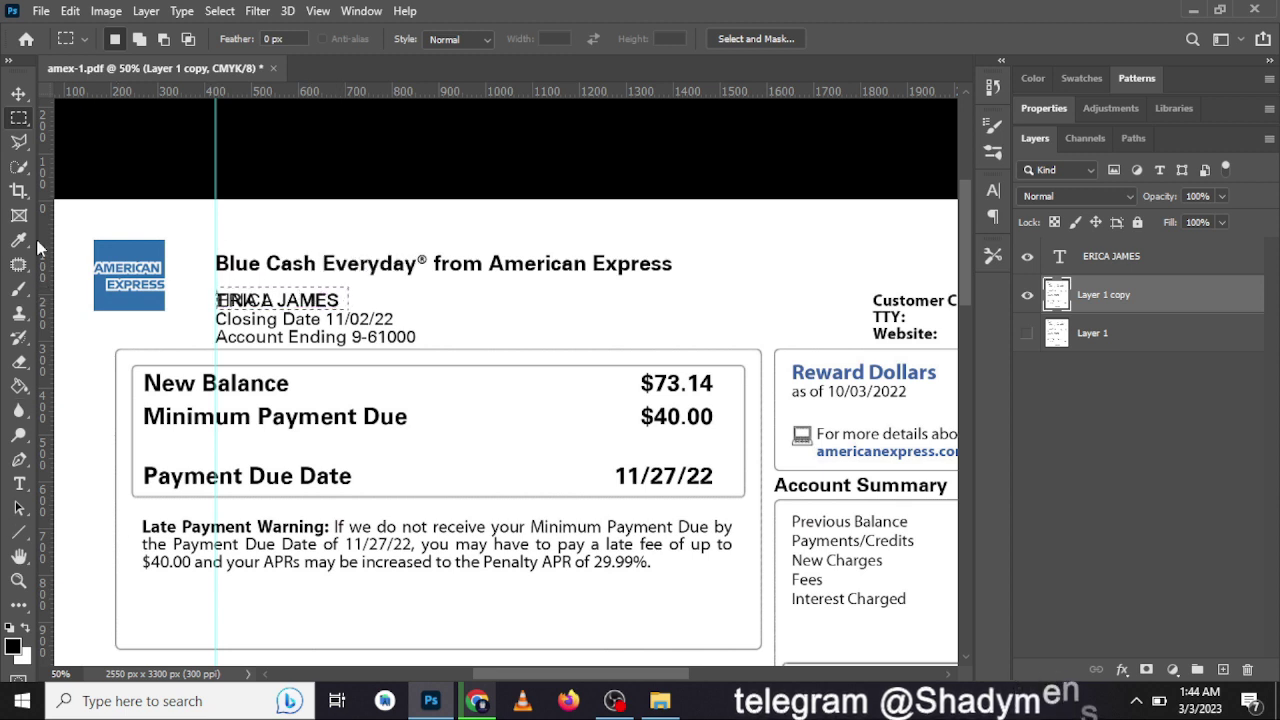
pyautogui.click(18, 264)
pyautogui.moveTo(343, 300); pyautogui.dragTo(473, 295)
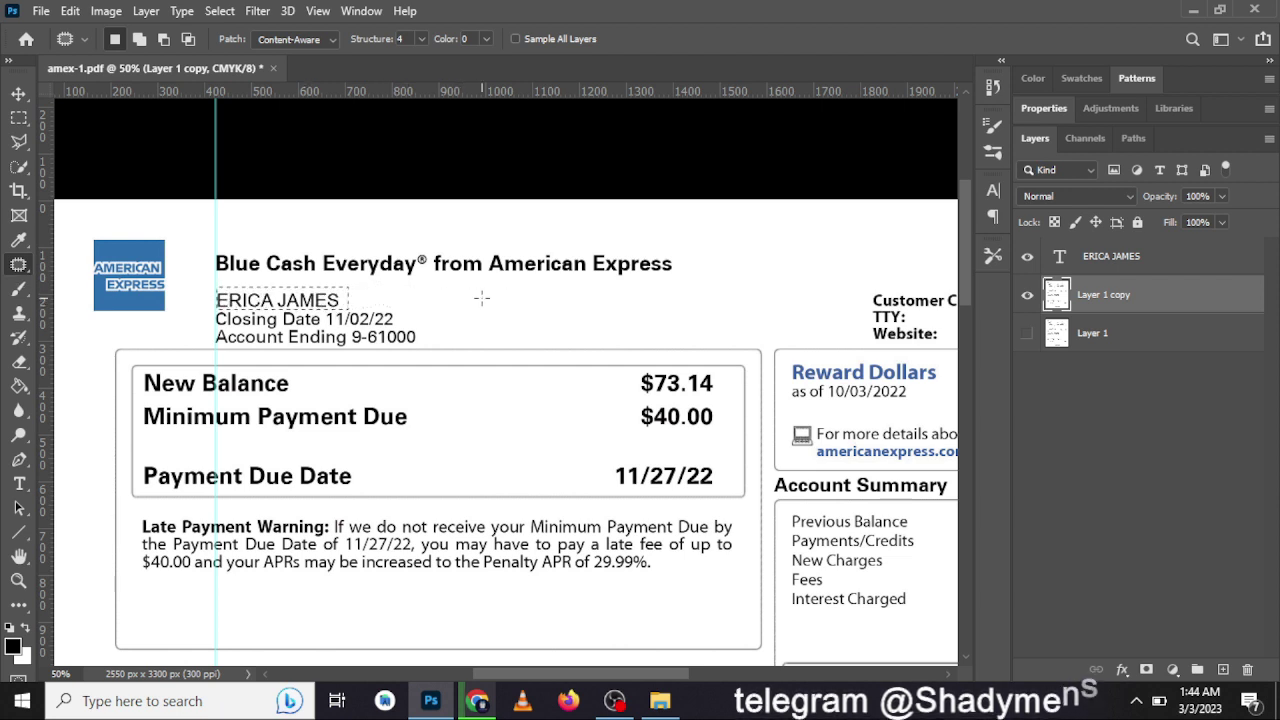
pyautogui.click(481, 297)
pyautogui.click(18, 117)
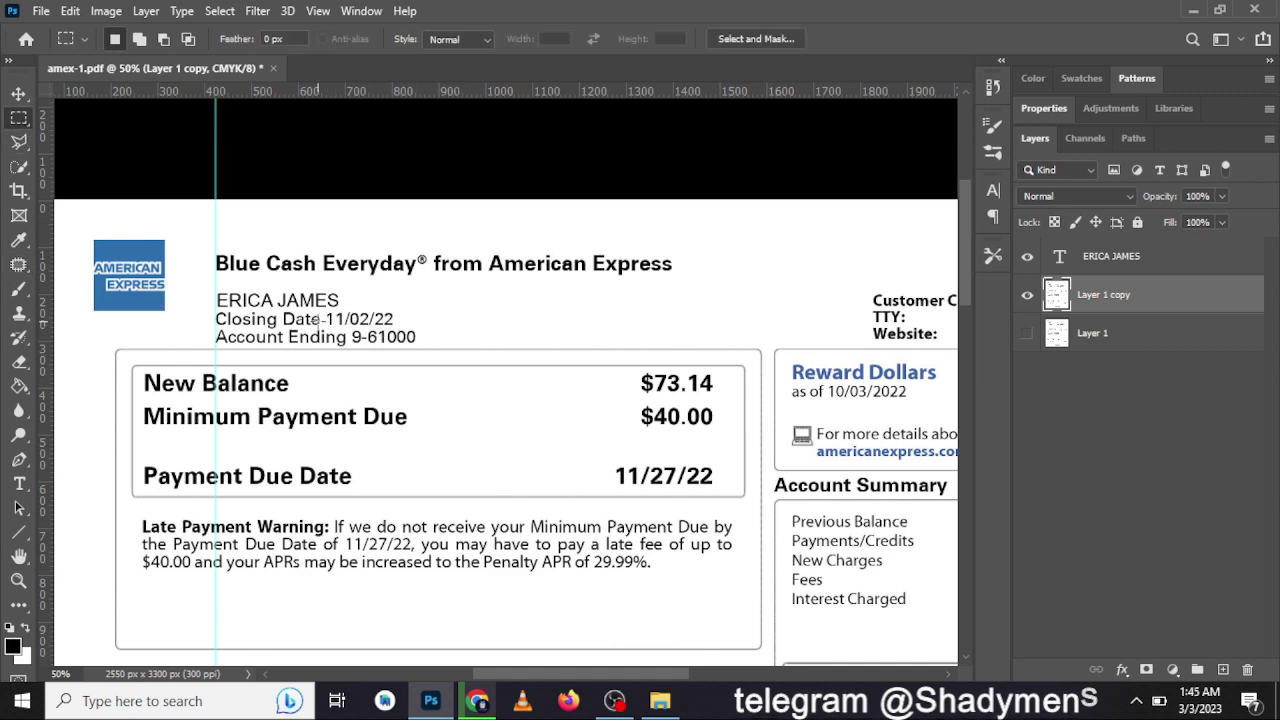
pyautogui.hotkey('ctrl', '+')
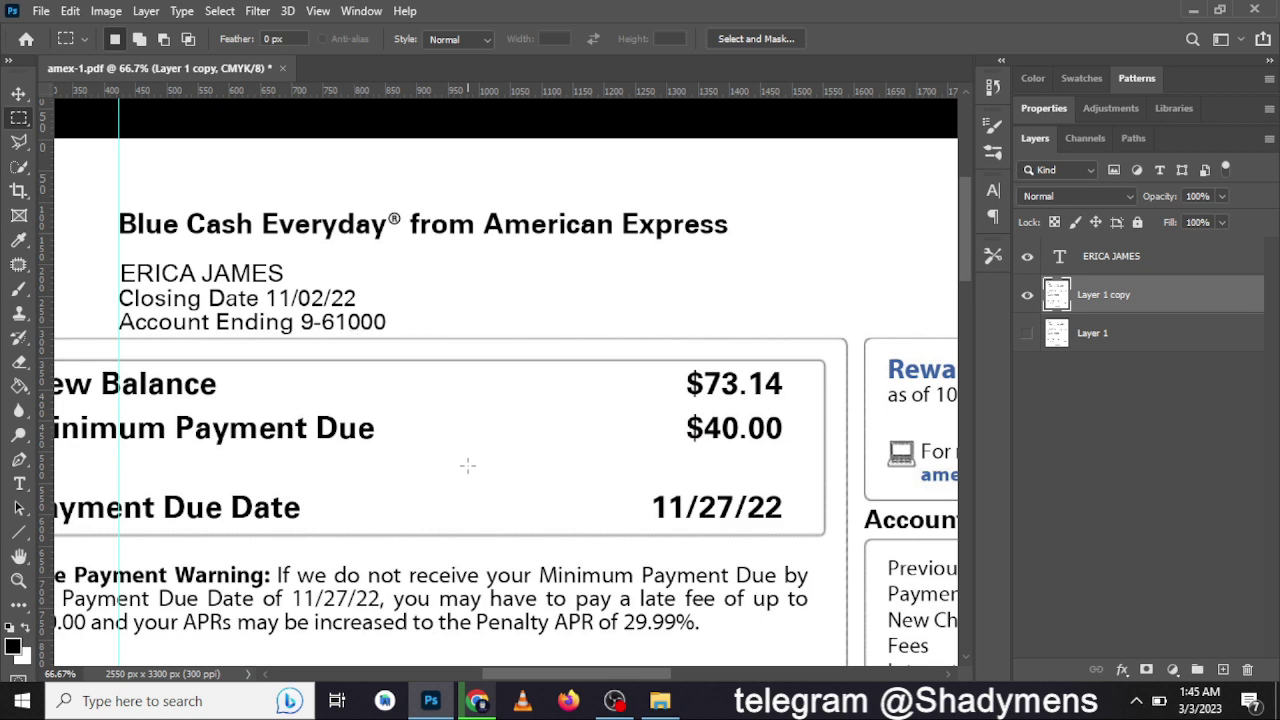
pyautogui.hscroll(-3, 467, 465)
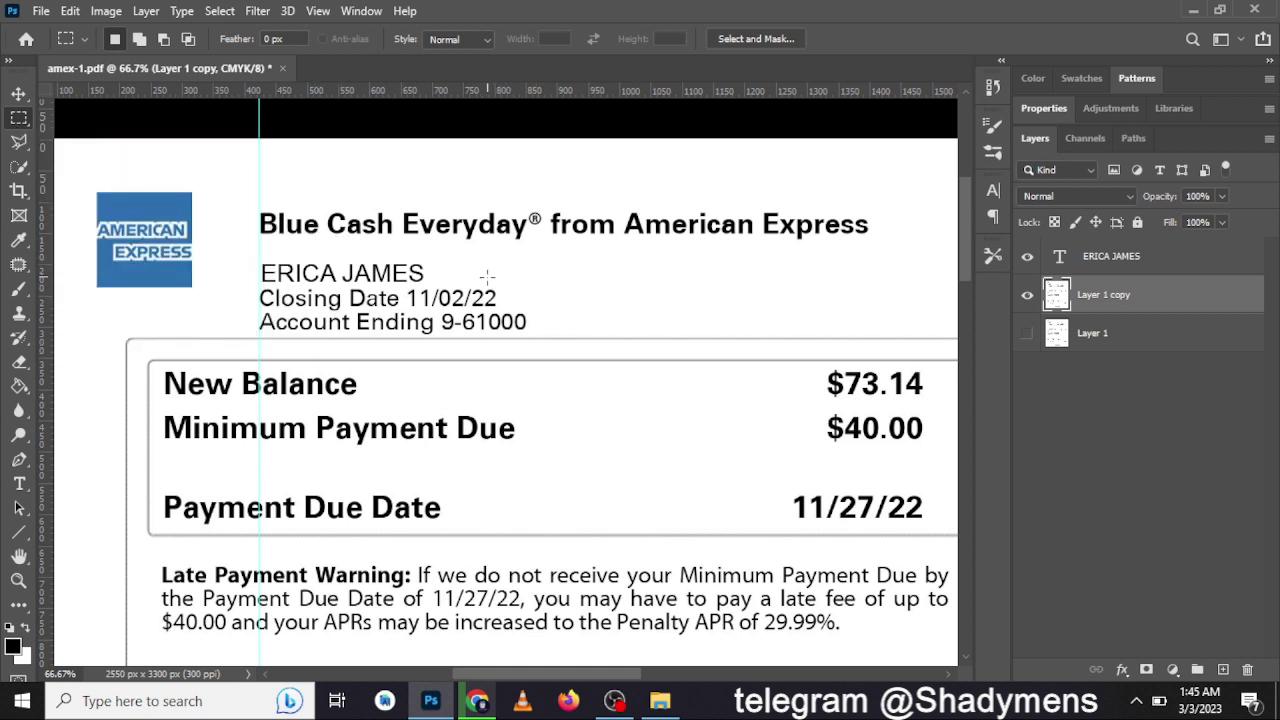
# Copy the '22' onto its own layer and nudge it left over the '11'.
pyautogui.moveTo(499, 285); pyautogui.dragTo(469, 308)
pyautogui.hotkey('ctrl', 'j')
pyautogui.click(19, 95)
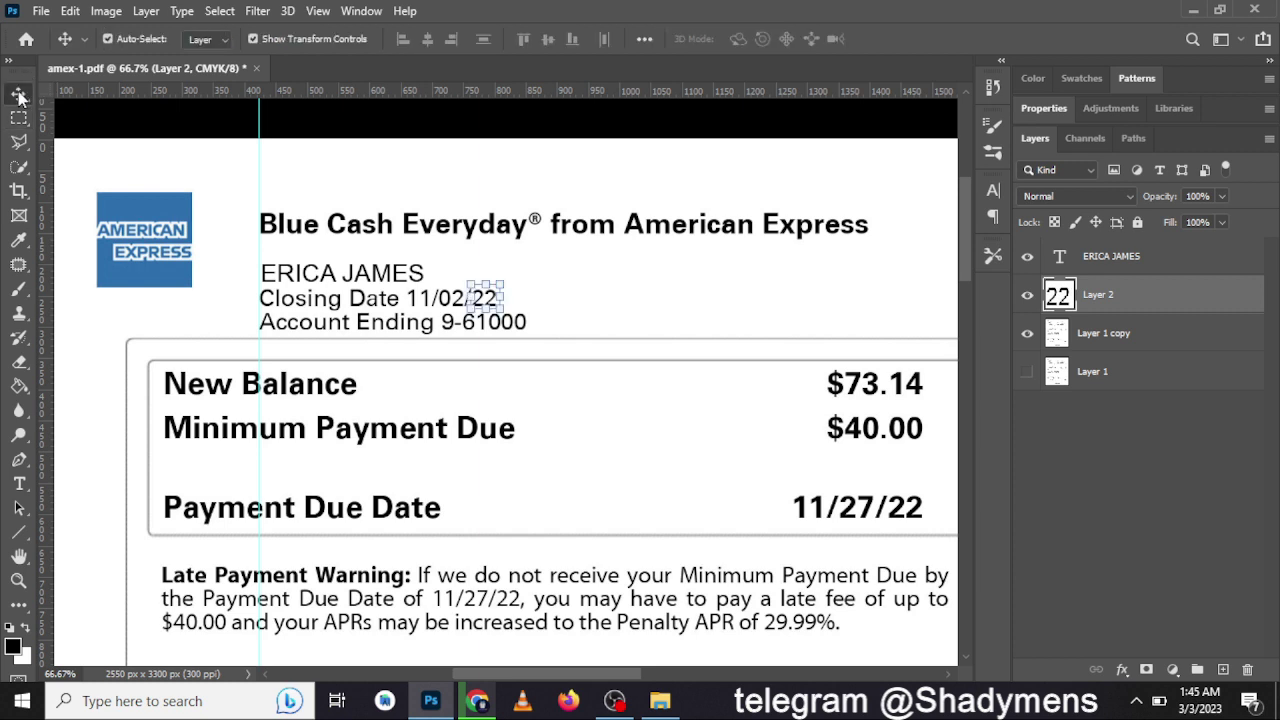
pyautogui.press('Left')
pyautogui.press('Left')
pyautogui.press('Left')
pyautogui.press('Left')
pyautogui.press('Left')
pyautogui.press('Left')
pyautogui.press('Left')
pyautogui.press('Left')
pyautogui.press('Left')
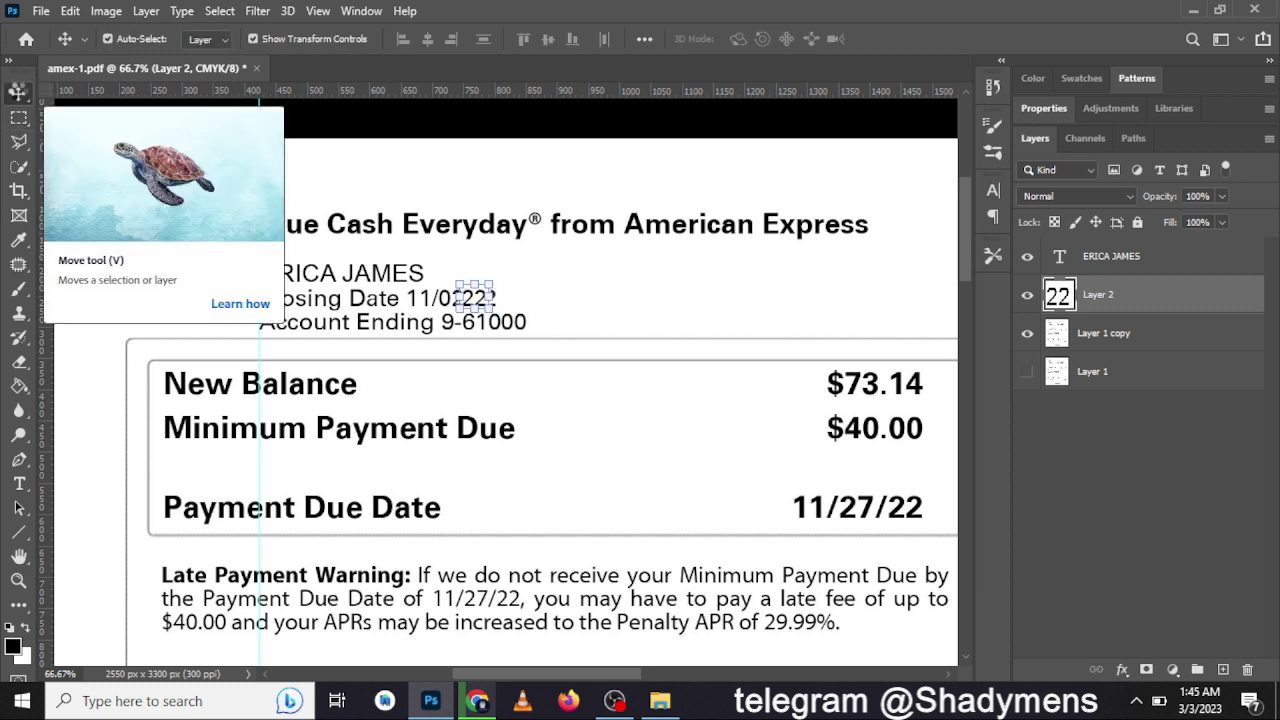
pyautogui.press('Left')
pyautogui.press('Left')
pyautogui.press('Left')
pyautogui.press('Left')
pyautogui.press('Left')
pyautogui.press('Left')
pyautogui.press('Left')
pyautogui.press('Left')
pyautogui.press('Left')
pyautogui.press('Left')
pyautogui.press('Left')
pyautogui.press('Left')
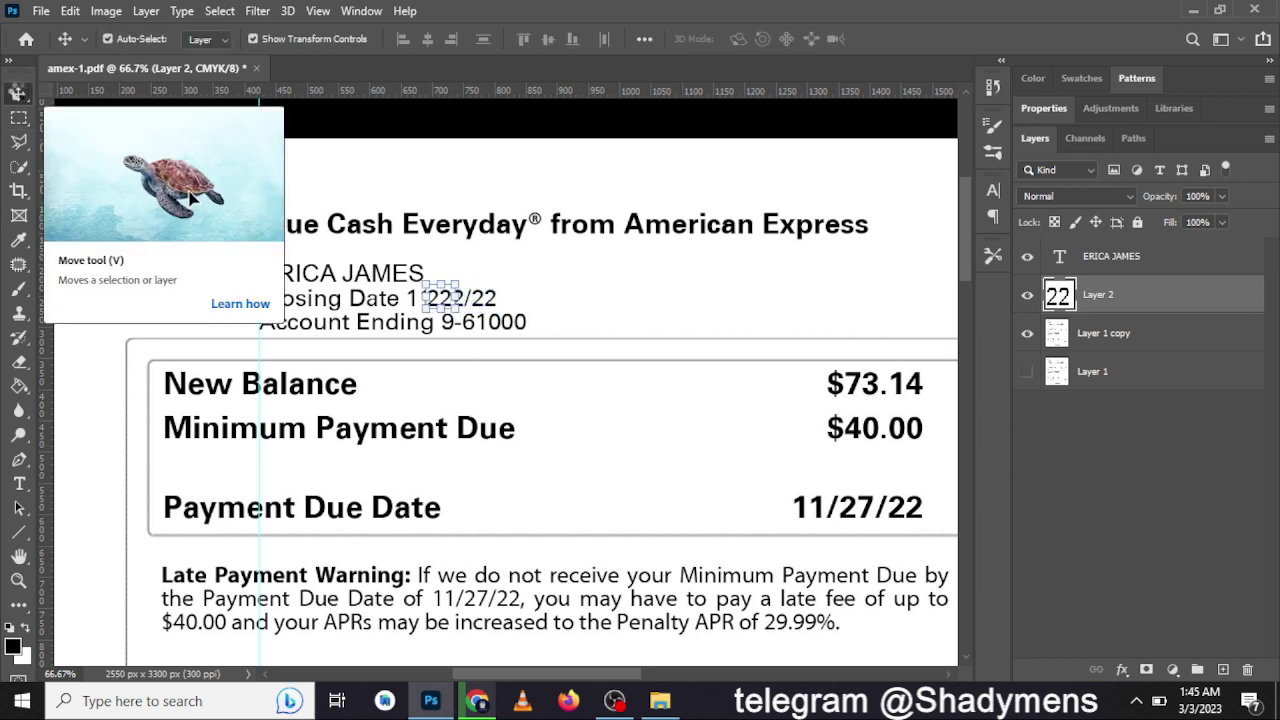
pyautogui.press('Left')
pyautogui.press('Left')
pyautogui.press('Left')
pyautogui.press('Left')
pyautogui.press('Left')
pyautogui.press('Left')
pyautogui.press('Left')
pyautogui.press('Left')
pyautogui.press('Left')
pyautogui.press('Left')
pyautogui.press('Left')
pyautogui.press('Left')
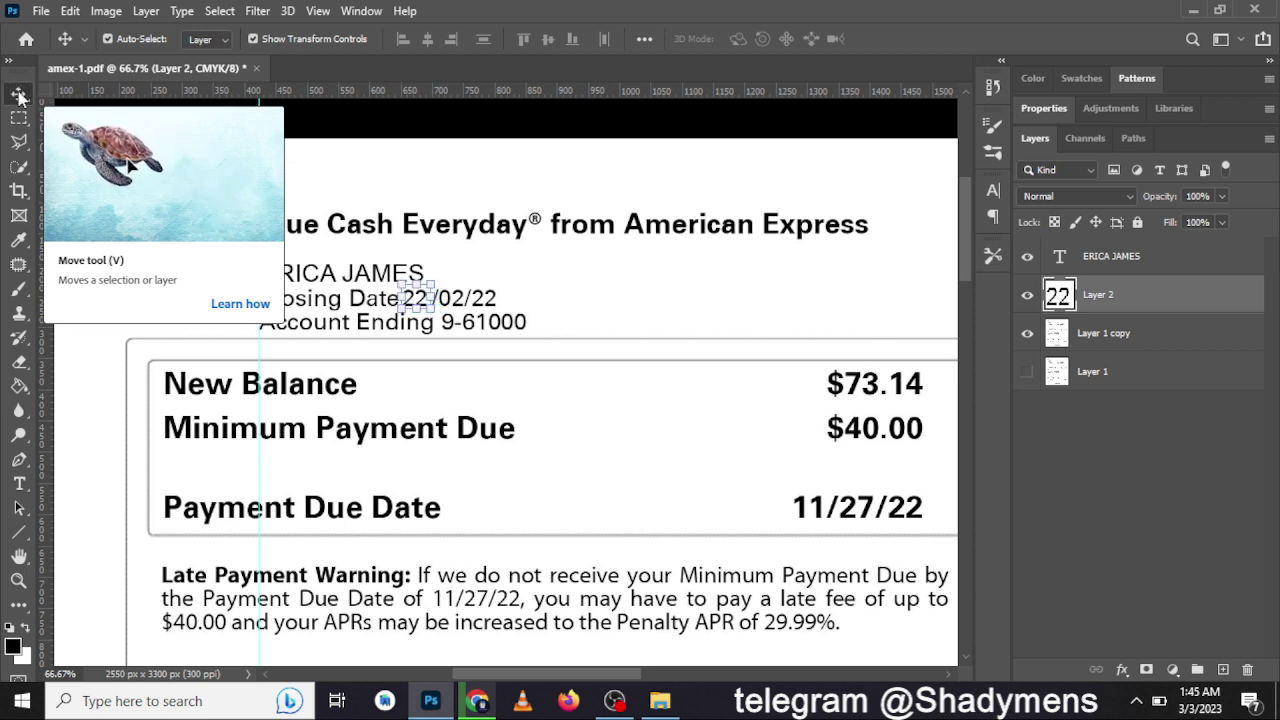
pyautogui.click(571, 286)
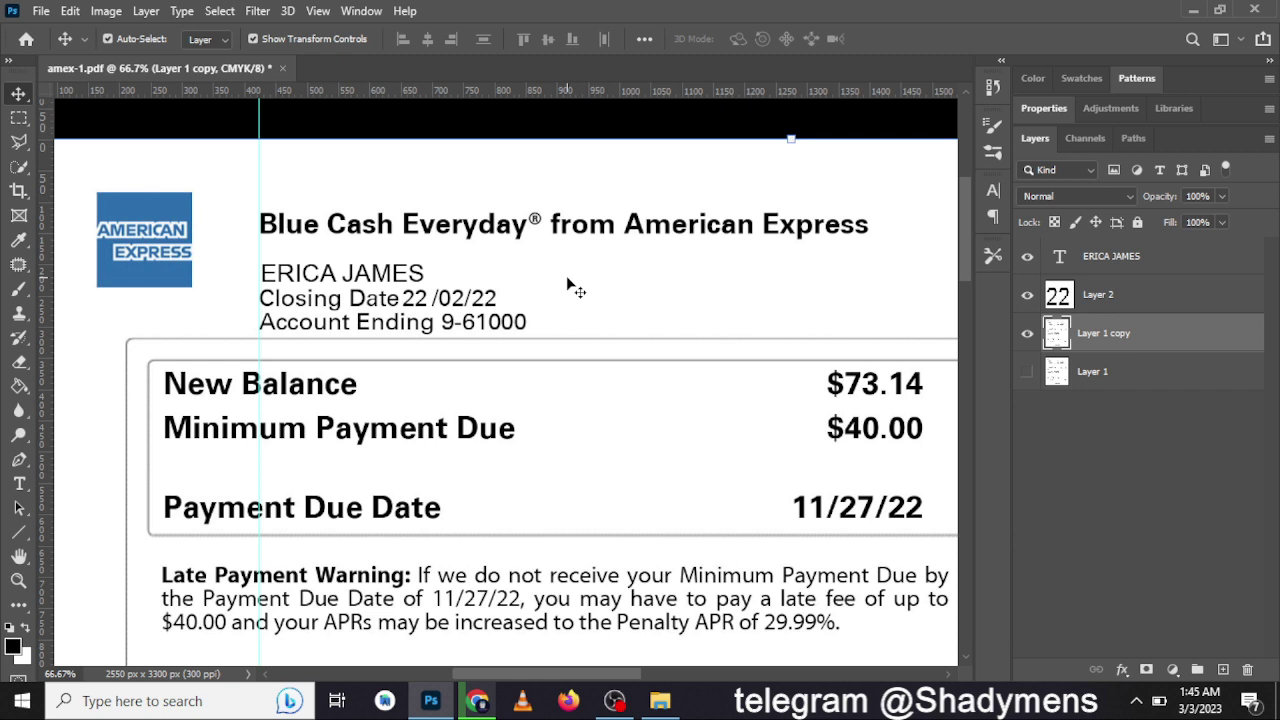
pyautogui.click(406, 312)
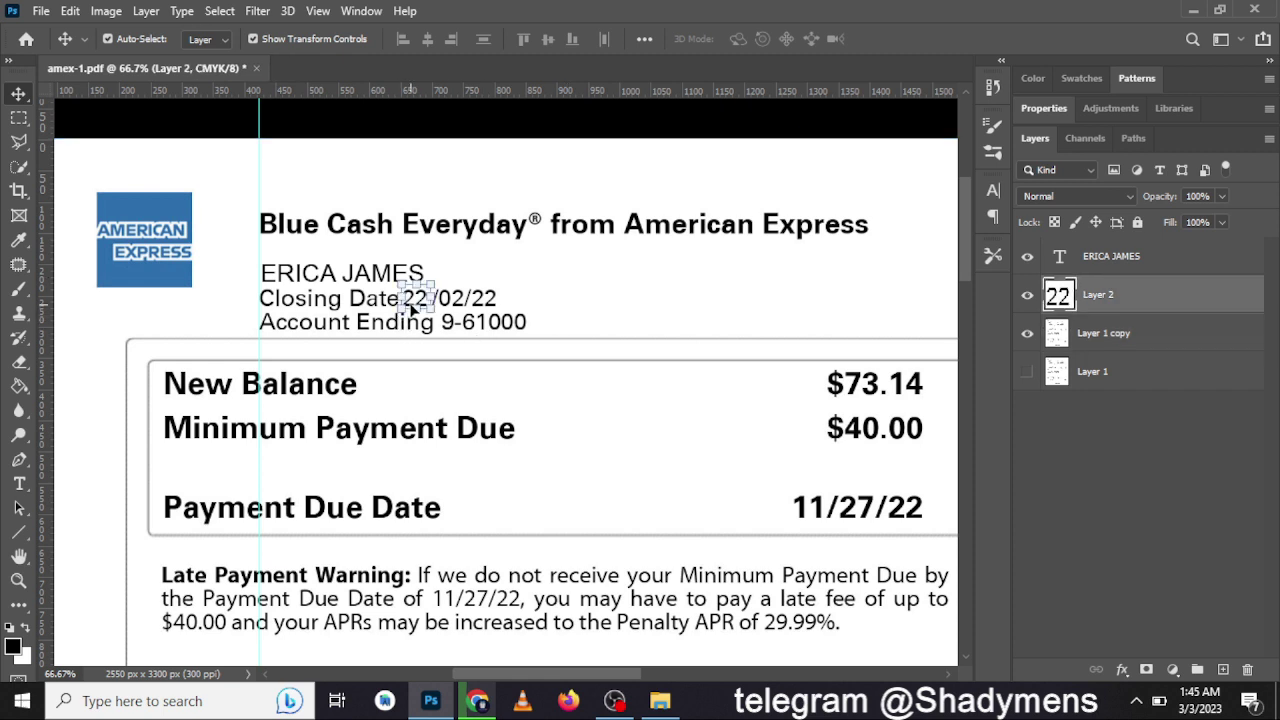
pyautogui.click(646, 327)
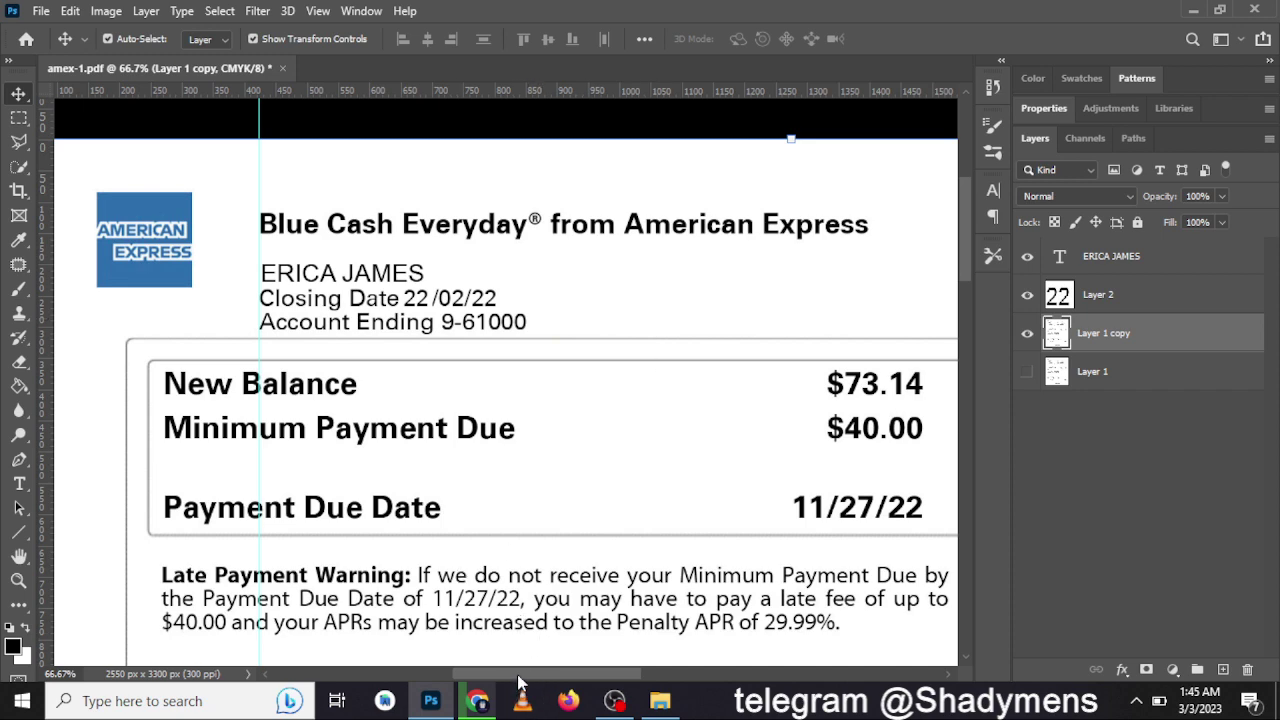
pyautogui.moveTo(519, 674); pyautogui.dragTo(569, 674)
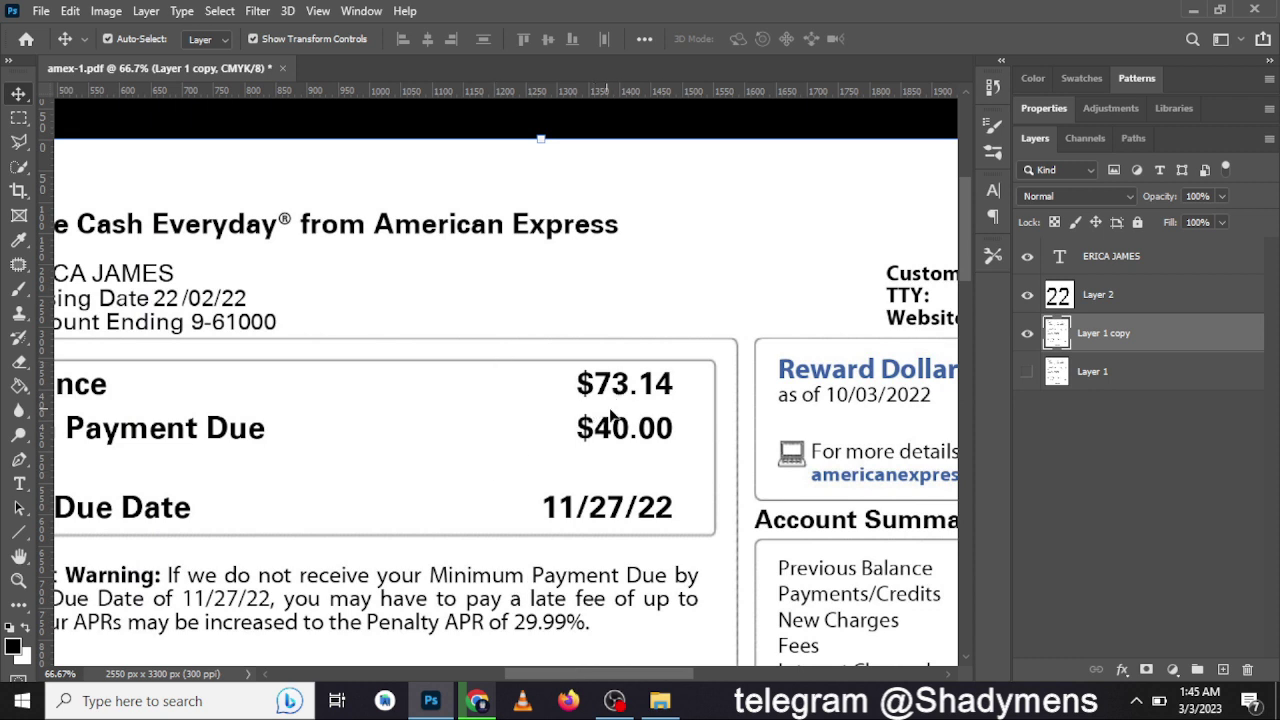
pyautogui.press('m')
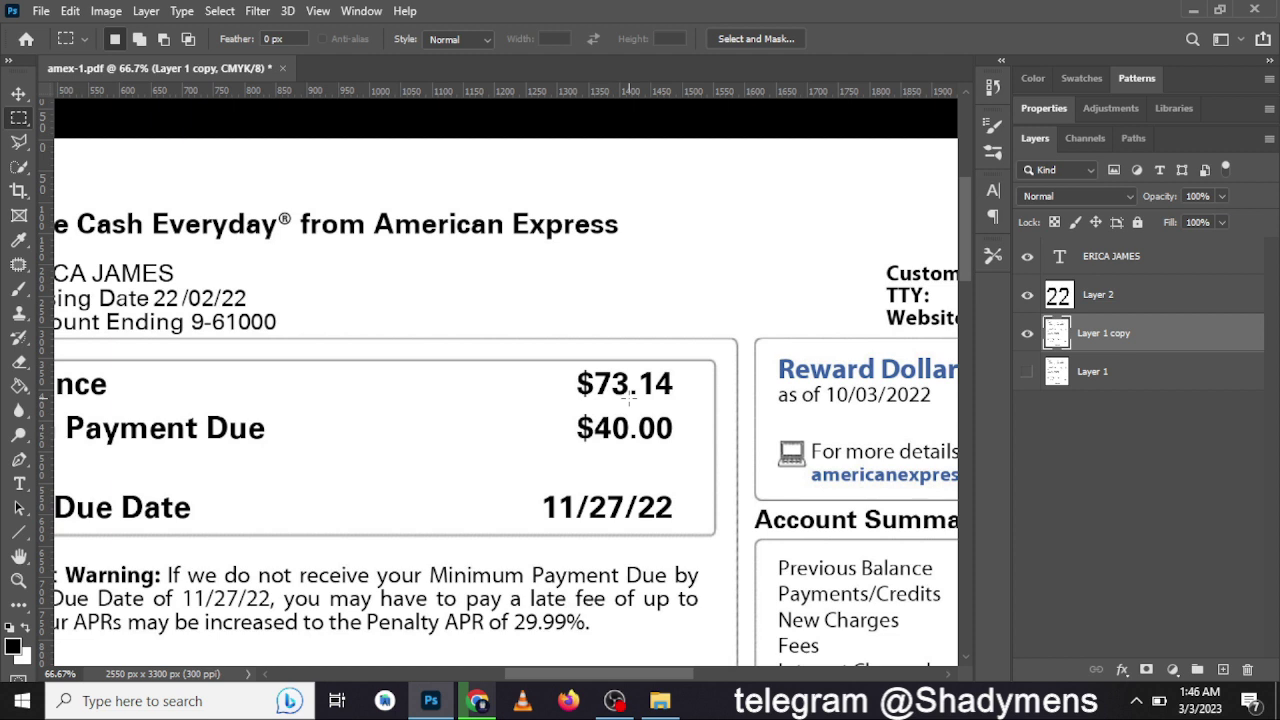
# Copy the '73' from $73.14 onto a layer and place it over the '00' of $40.00.
pyautogui.moveTo(629, 397); pyautogui.dragTo(597, 362)
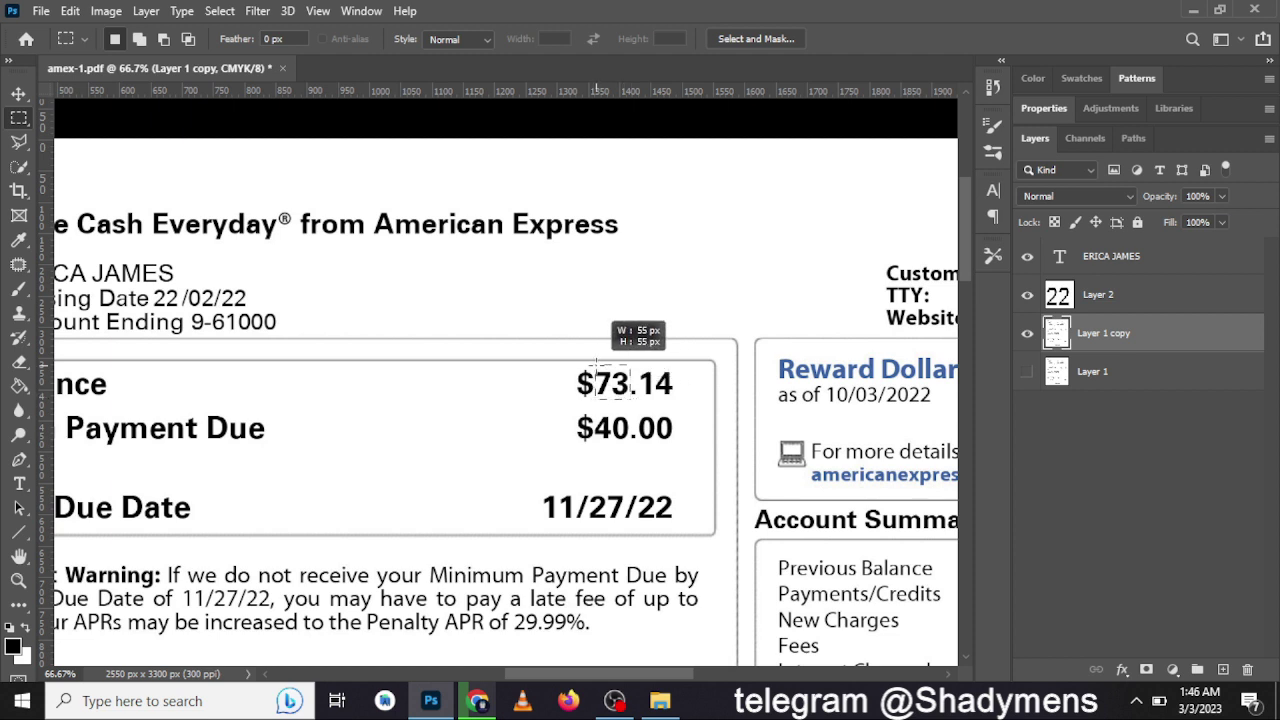
pyautogui.click(18, 95)
pyautogui.hotkey('ctrl', 'j')
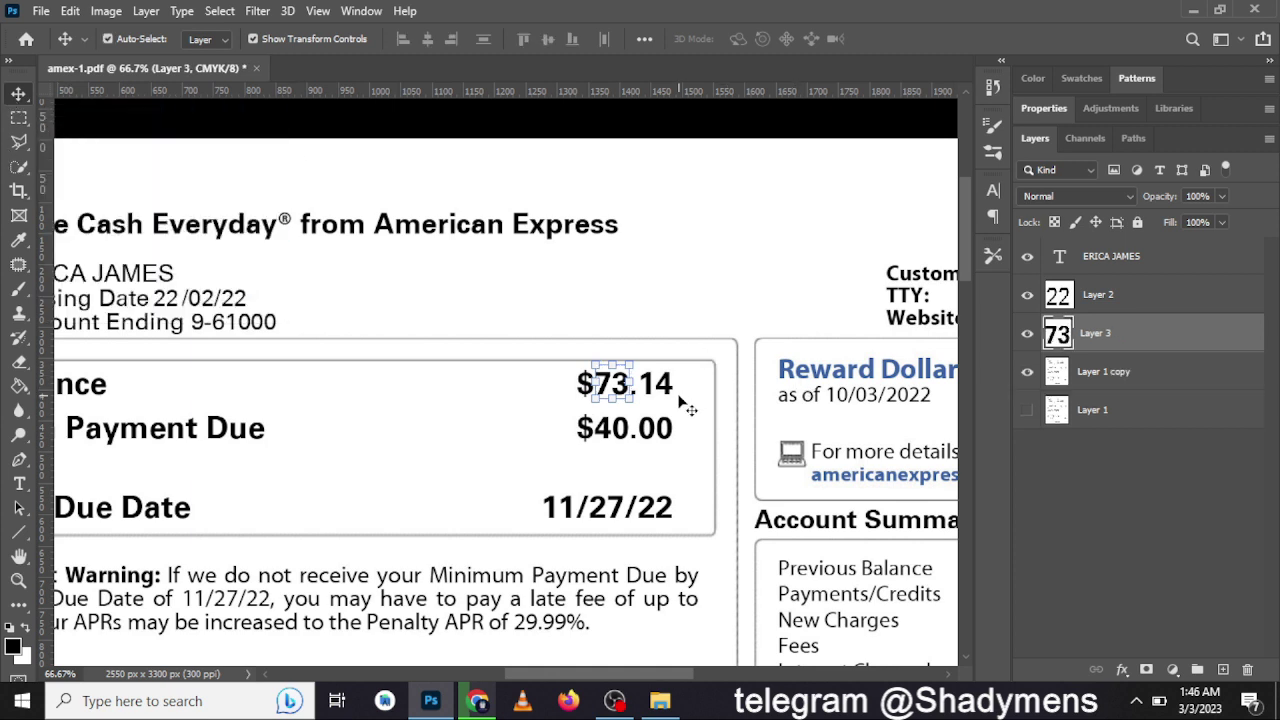
pyautogui.press('Down')
pyautogui.press('Down')
pyautogui.press('Down')
pyautogui.press('Down')
pyautogui.press('Down')
pyautogui.press('Down')
pyautogui.press('Down')
pyautogui.press('Down')
pyautogui.press('Down')
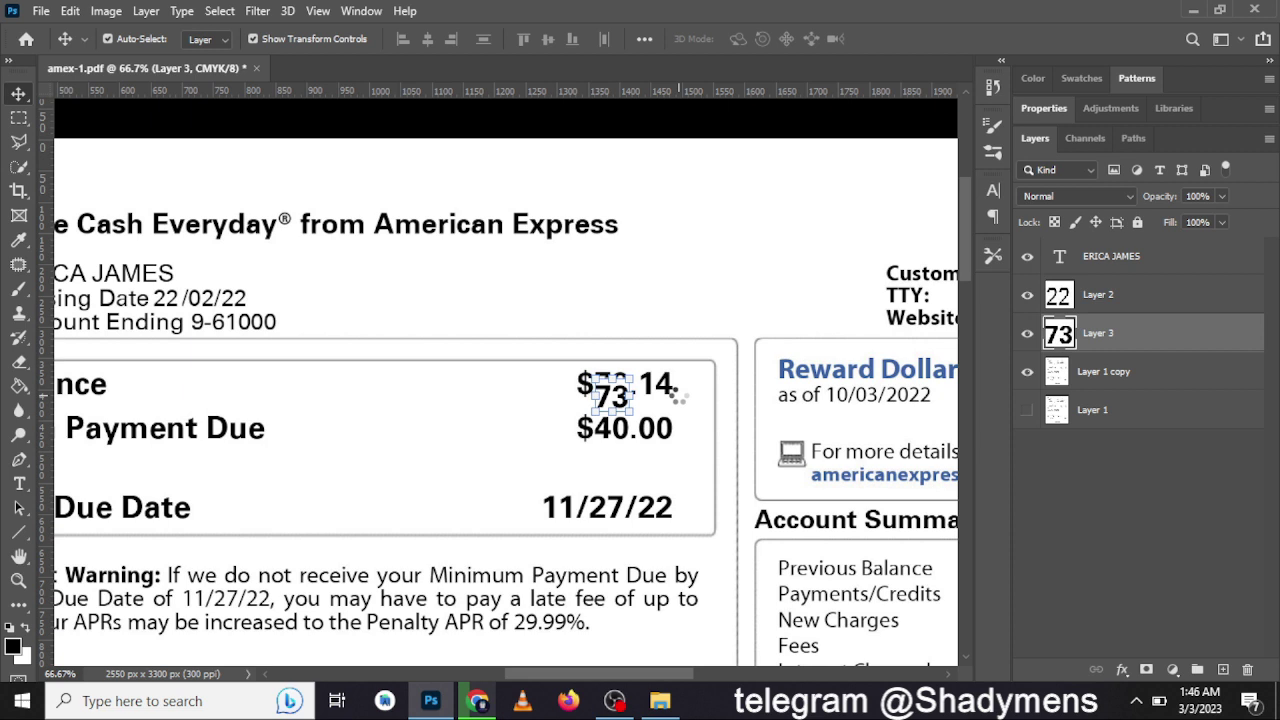
pyautogui.moveTo(625, 409); pyautogui.dragTo(662, 430)
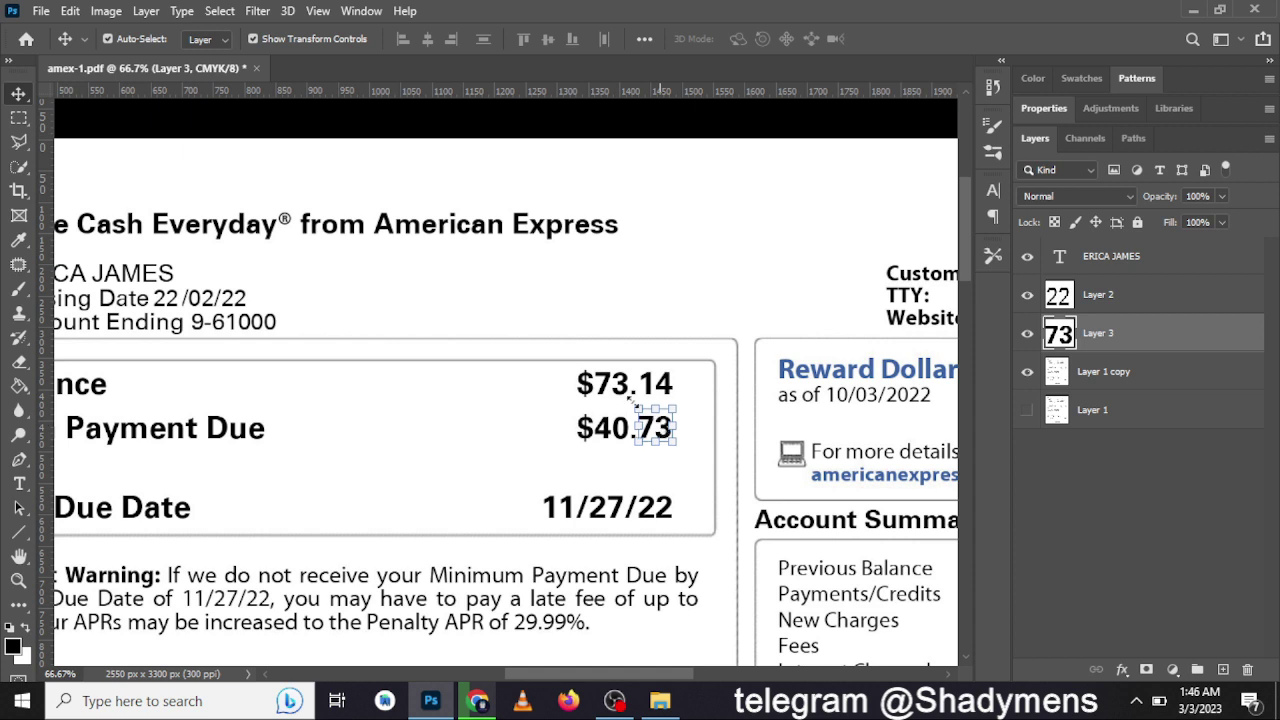
pyautogui.click(674, 286)
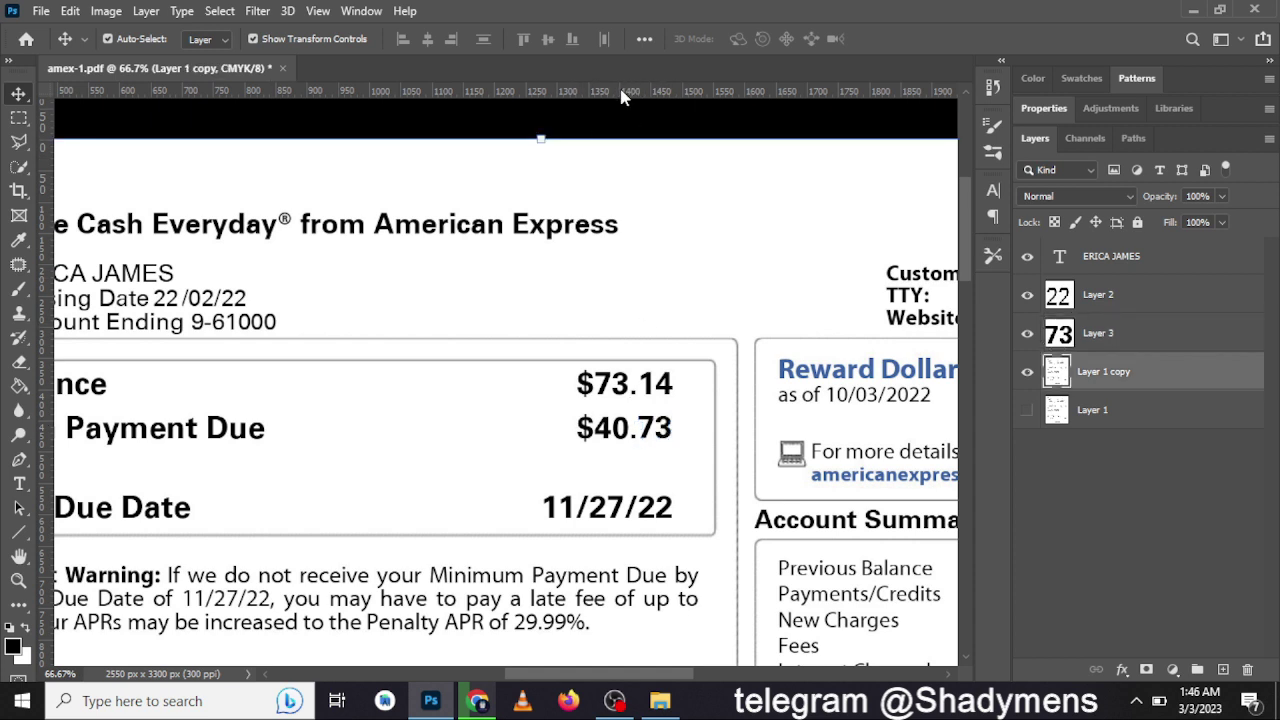
# Drag a horizontal guide from the top ruler to the Minimum Payment Due baseline.
pyautogui.moveTo(620, 95); pyautogui.dragTo(624, 440)
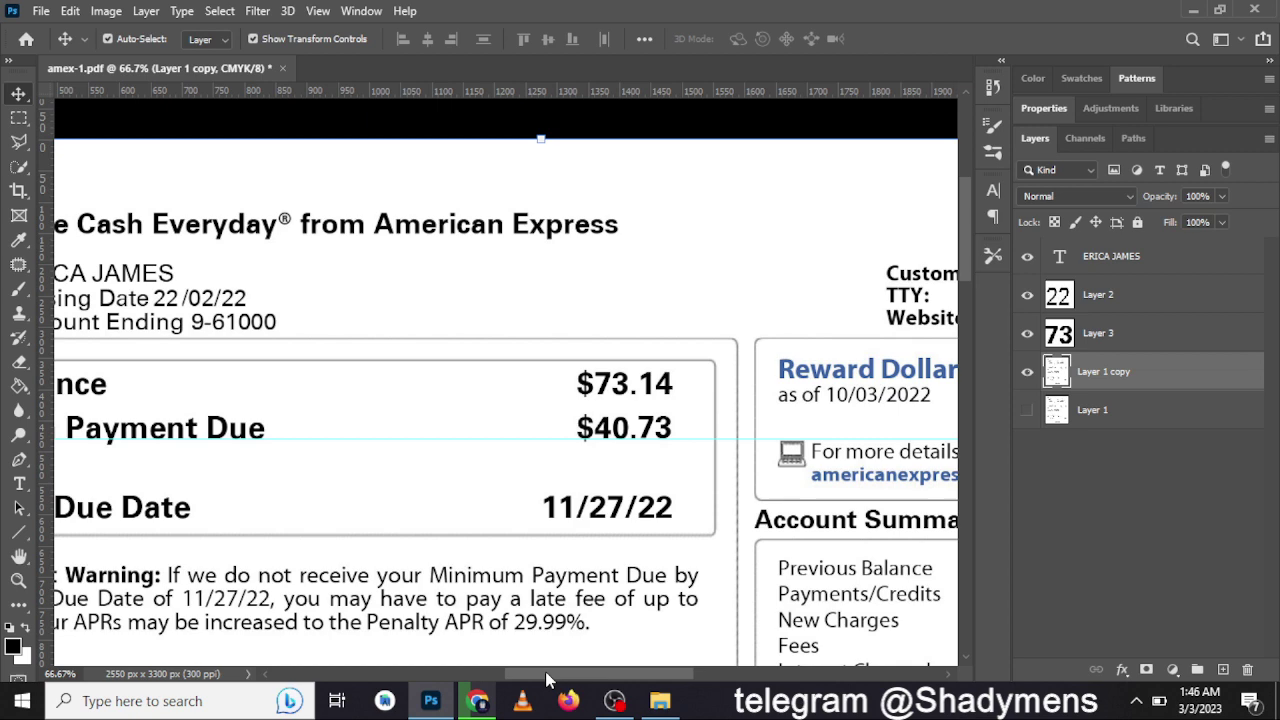
pyautogui.moveTo(525, 668); pyautogui.dragTo(445, 668)
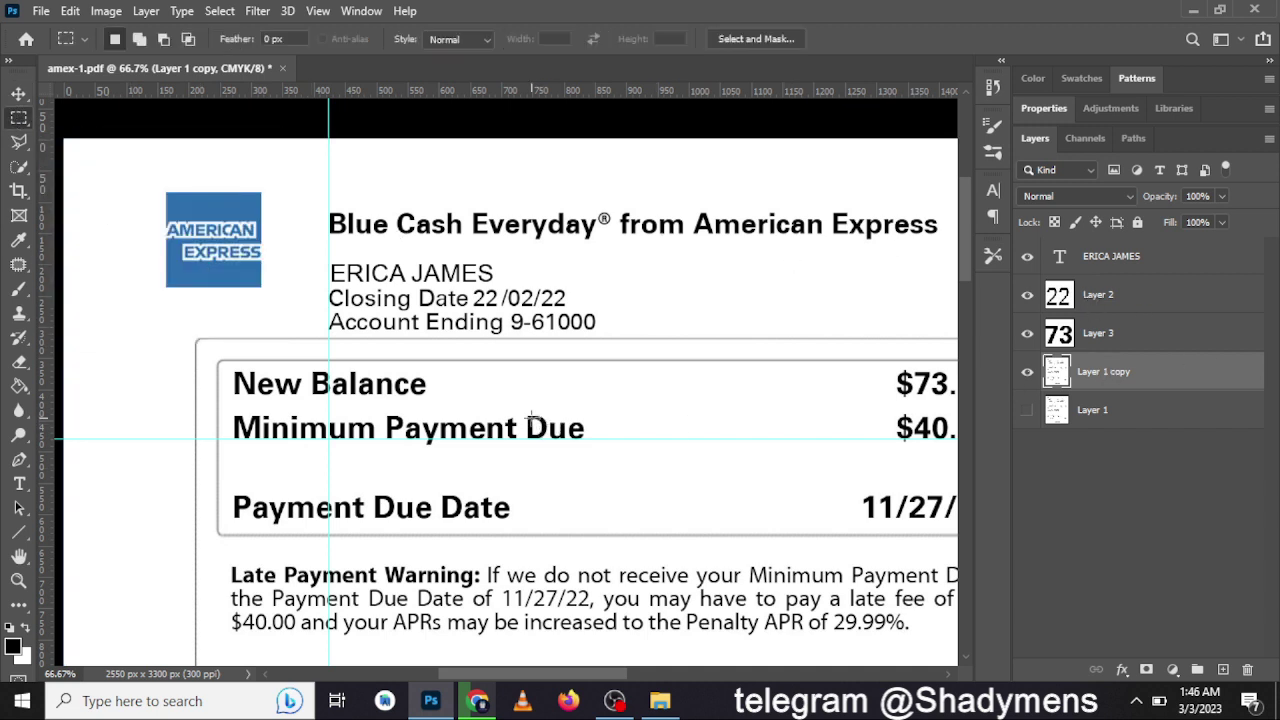
# Select 'Due' and paint it out with a white brush at 73% opacity, 52% hardness, 91 px.
pyautogui.moveTo(522, 410); pyautogui.dragTo(590, 447)
pyautogui.click(19, 293)
pyautogui.press('x')
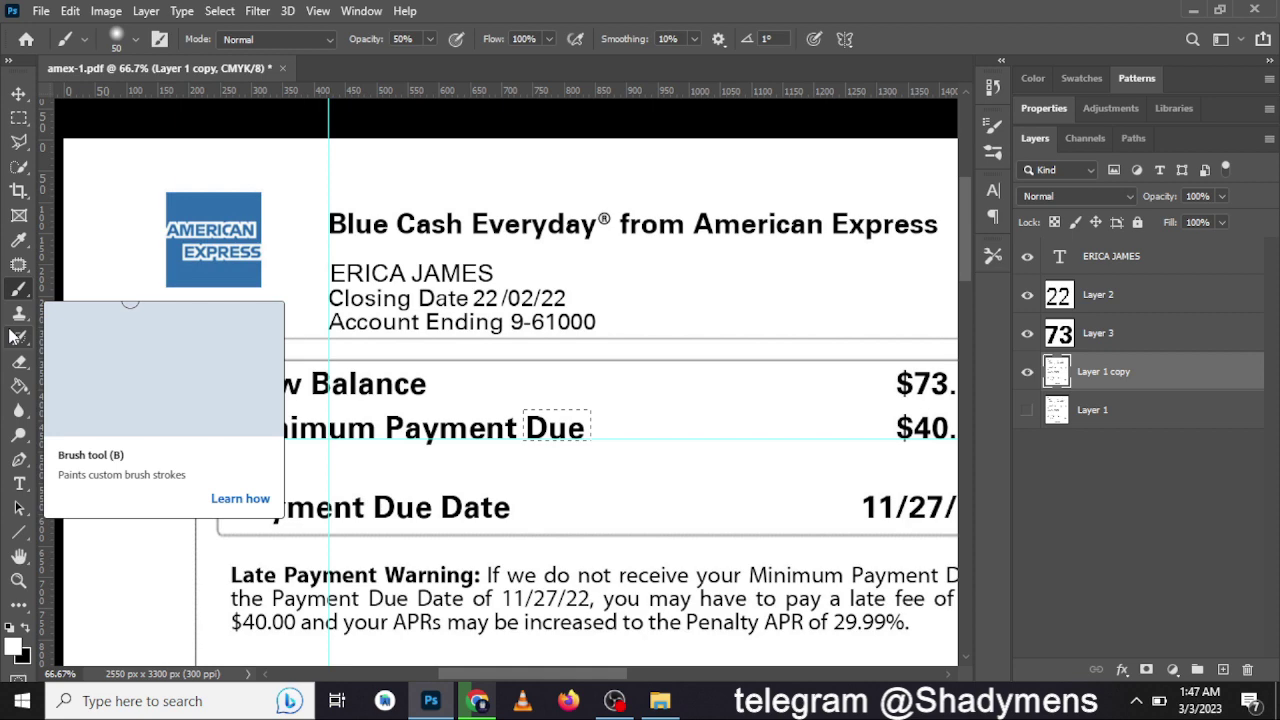
pyautogui.click(13, 647)
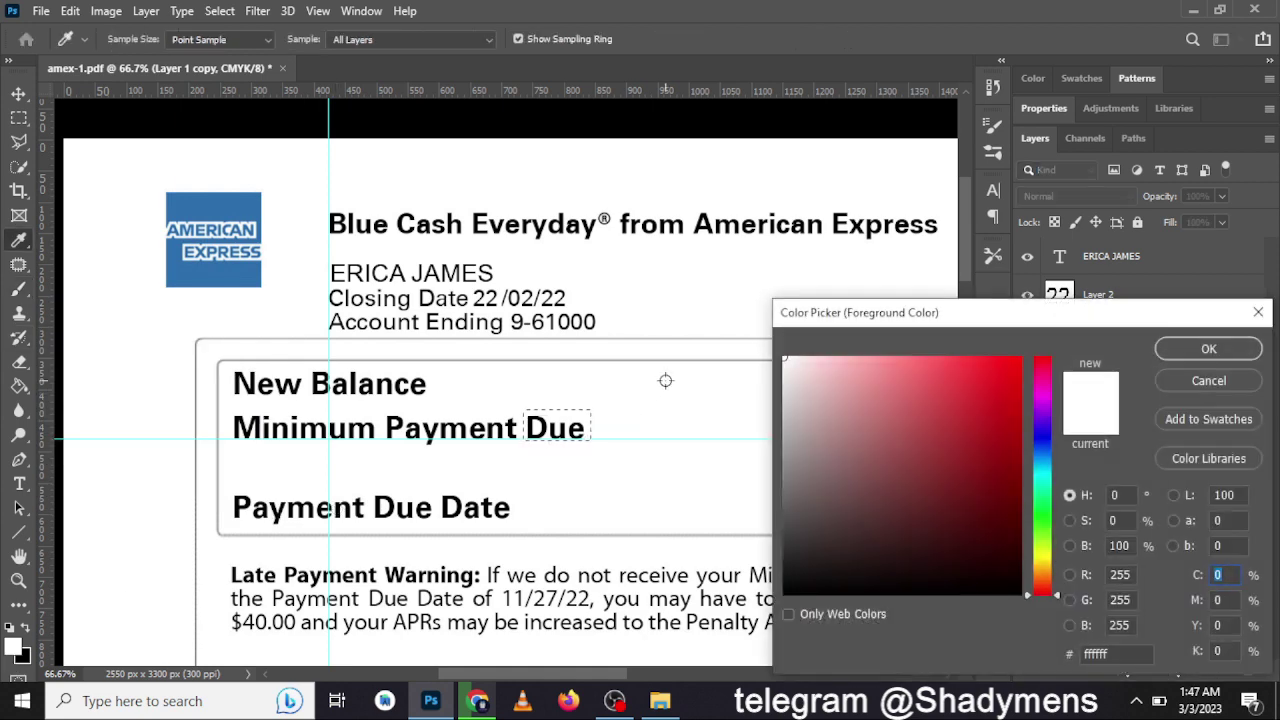
pyautogui.click(1208, 350)
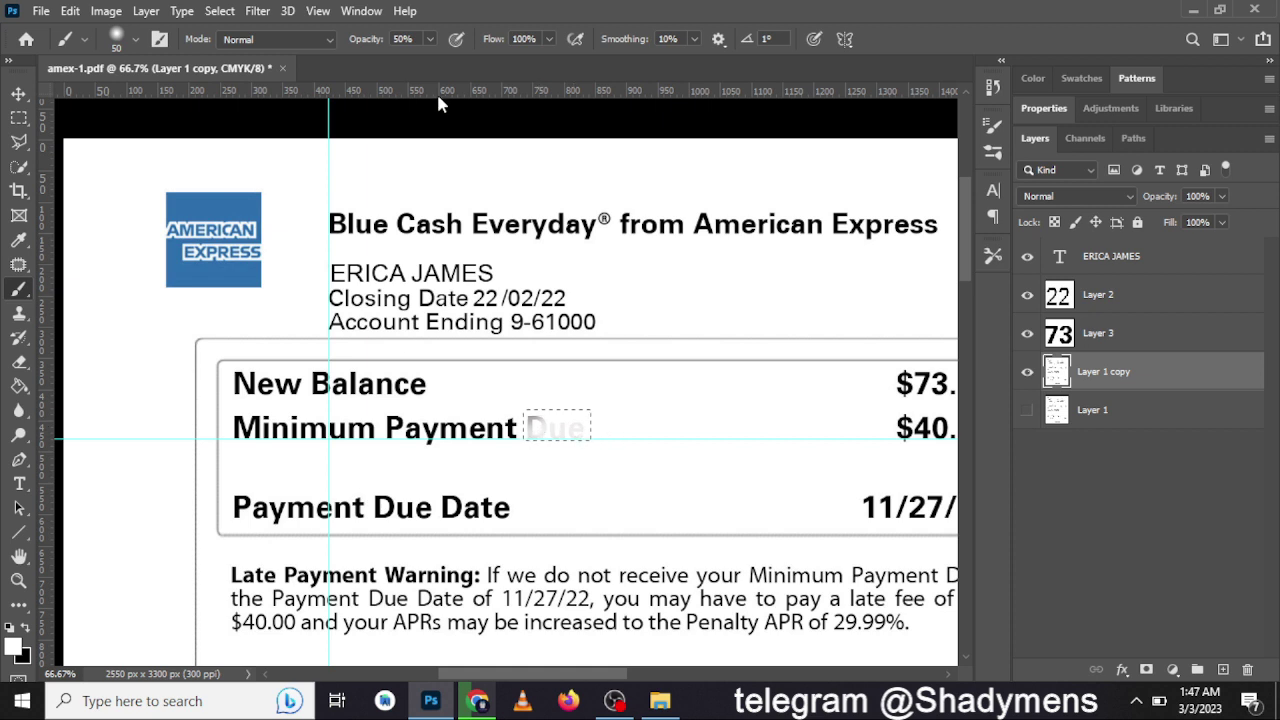
pyautogui.moveTo(430, 40); pyautogui.dragTo(450, 62)
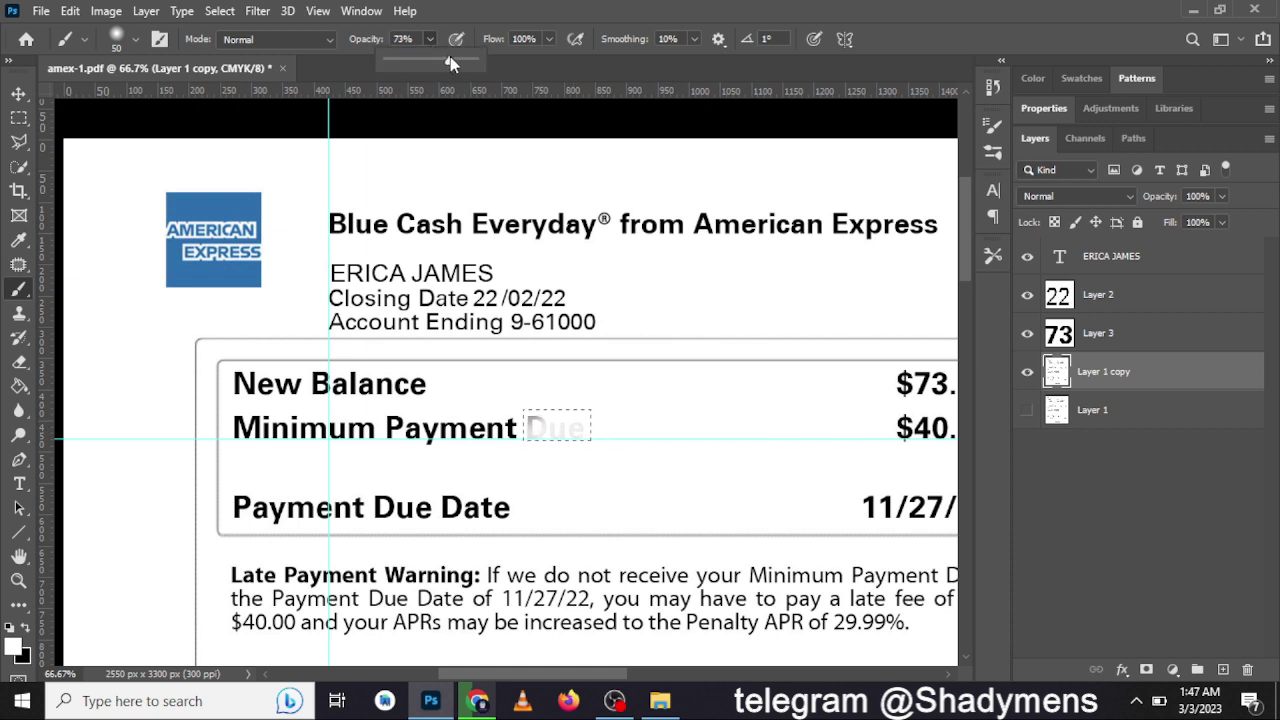
pyautogui.click(137, 40)
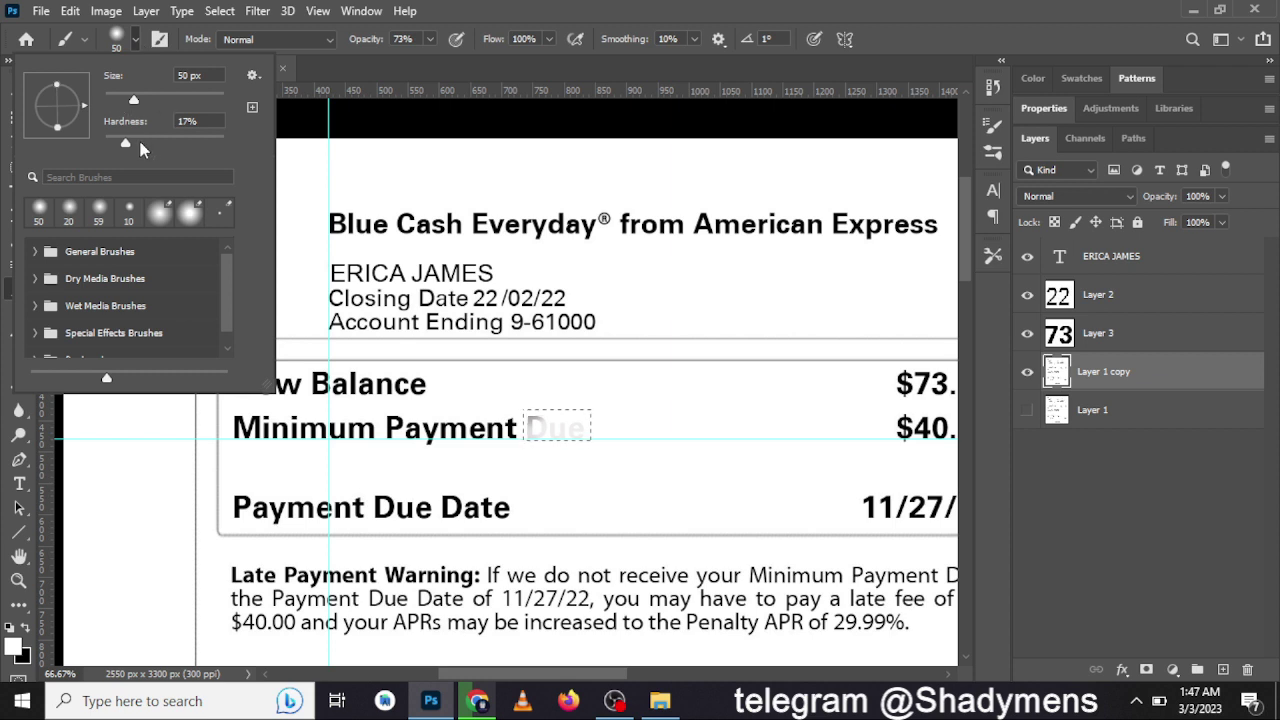
pyautogui.moveTo(125, 143); pyautogui.dragTo(166, 143)
pyautogui.moveTo(134, 100); pyautogui.dragTo(158, 100)
pyautogui.click(525, 408)
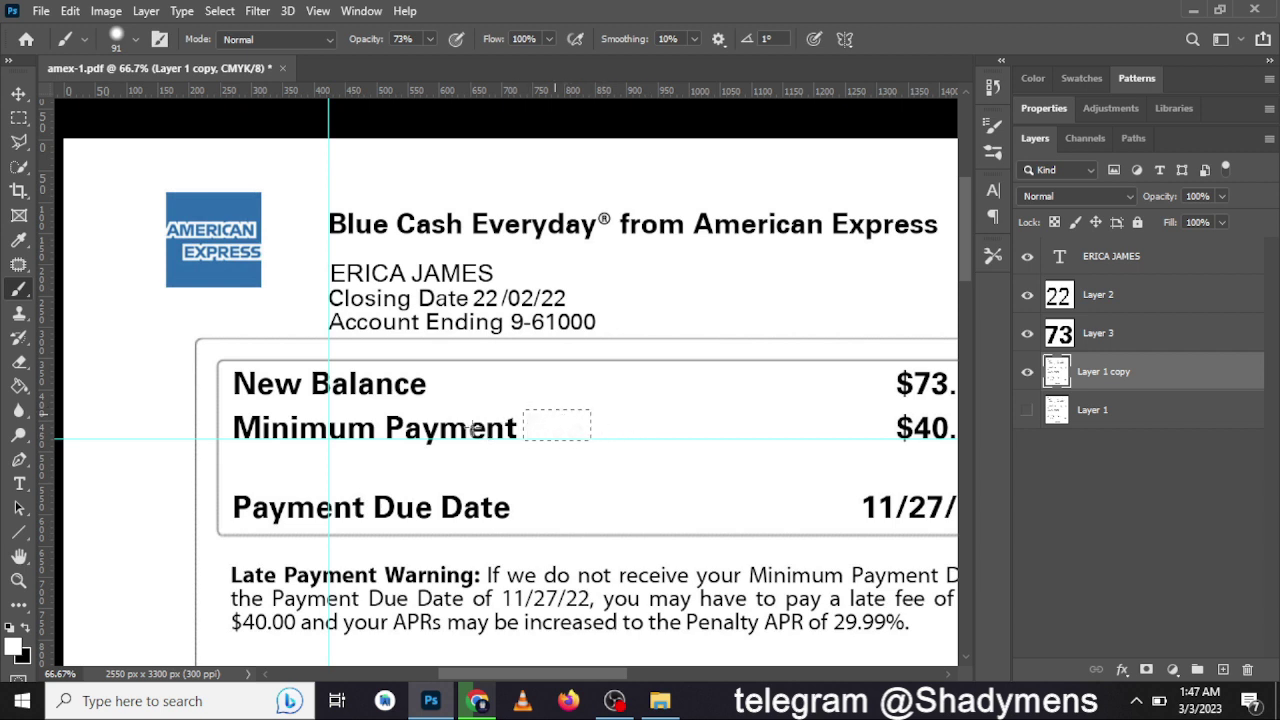
pyautogui.click(18, 93)
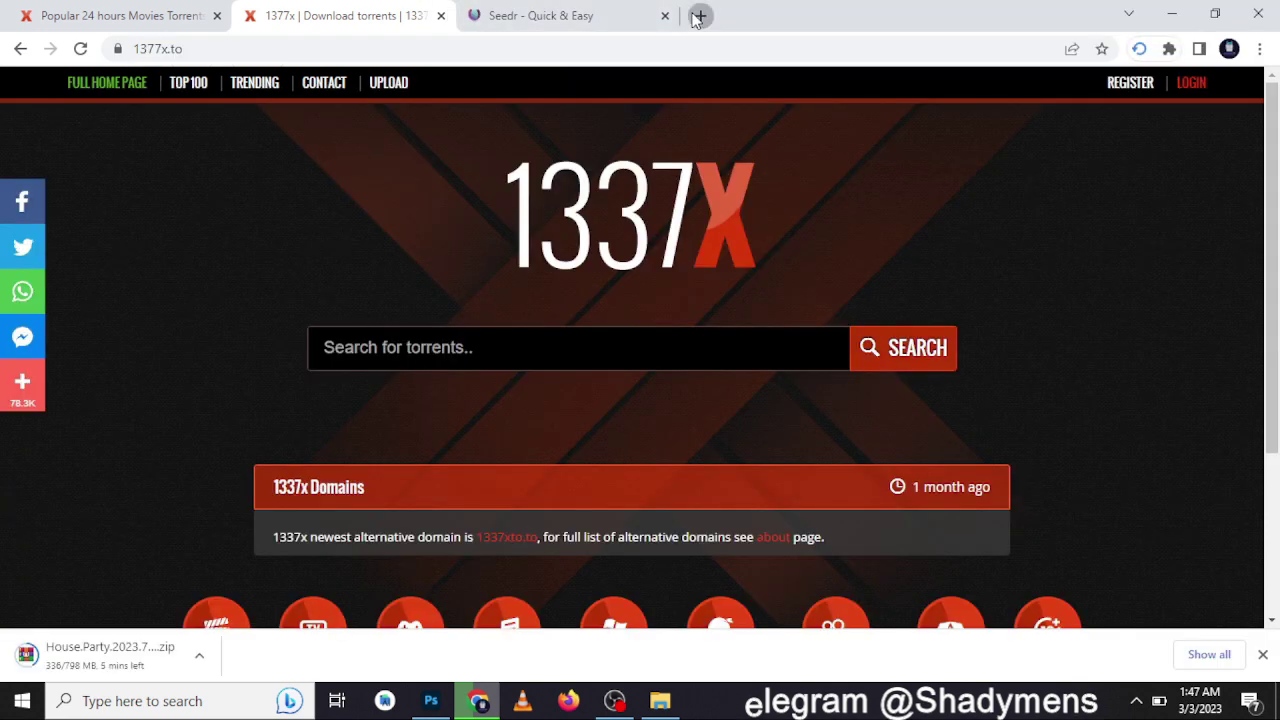
# Search images for 'DISCOVER LOGO' and save a logo to the desktop as discover.
pyautogui.click(698, 17)
pyautogui.write('DISCOV')
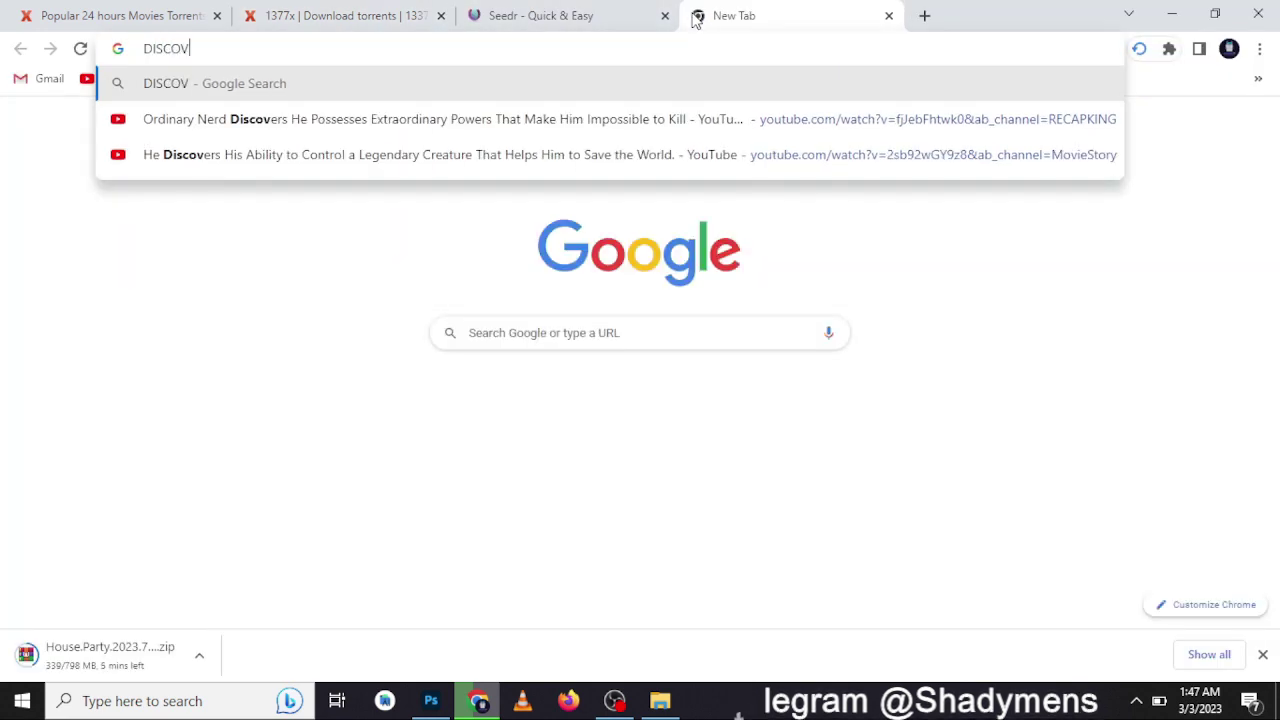
pyautogui.write('ER LOGO')
pyautogui.press('Return')
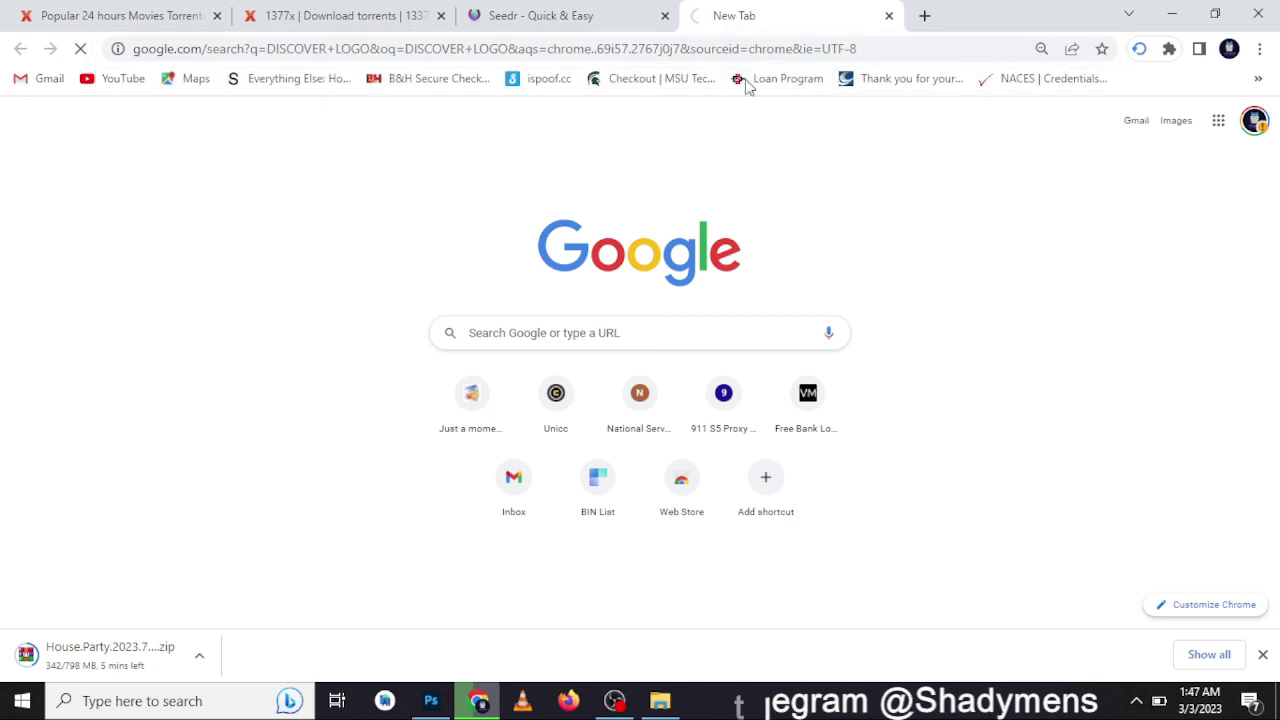
pyautogui.click(240, 345)
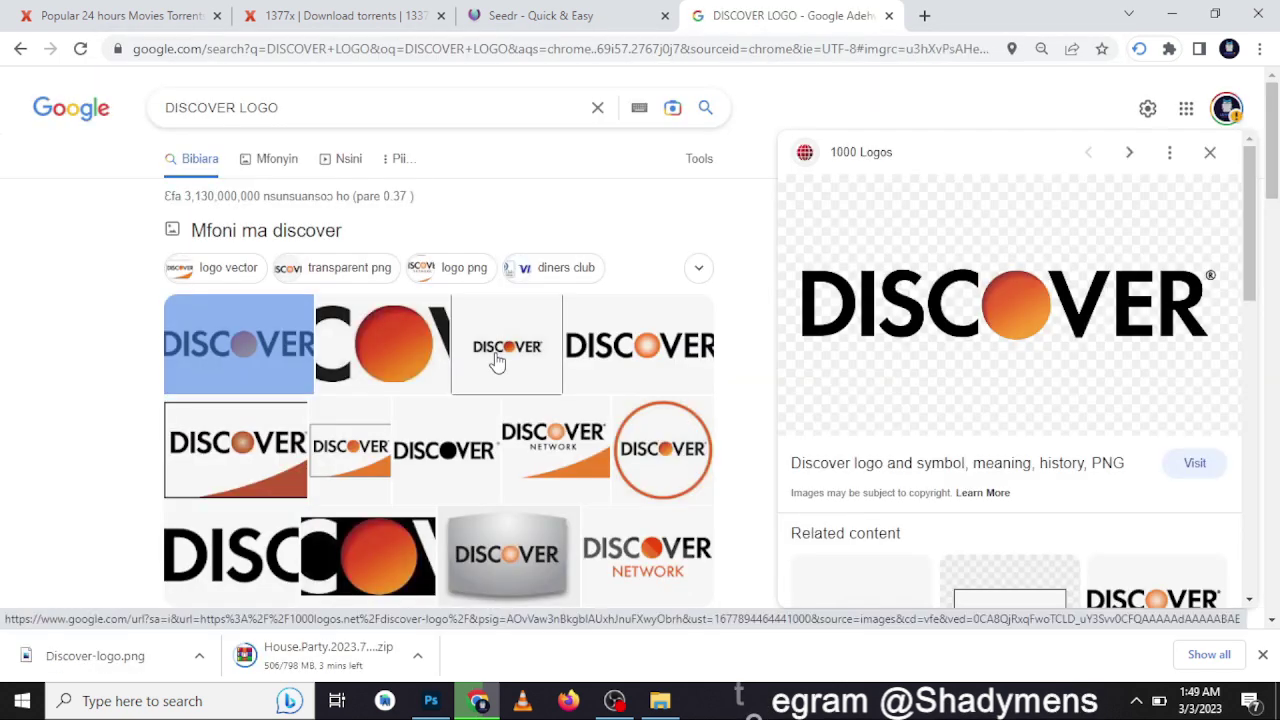
pyautogui.click(497, 361)
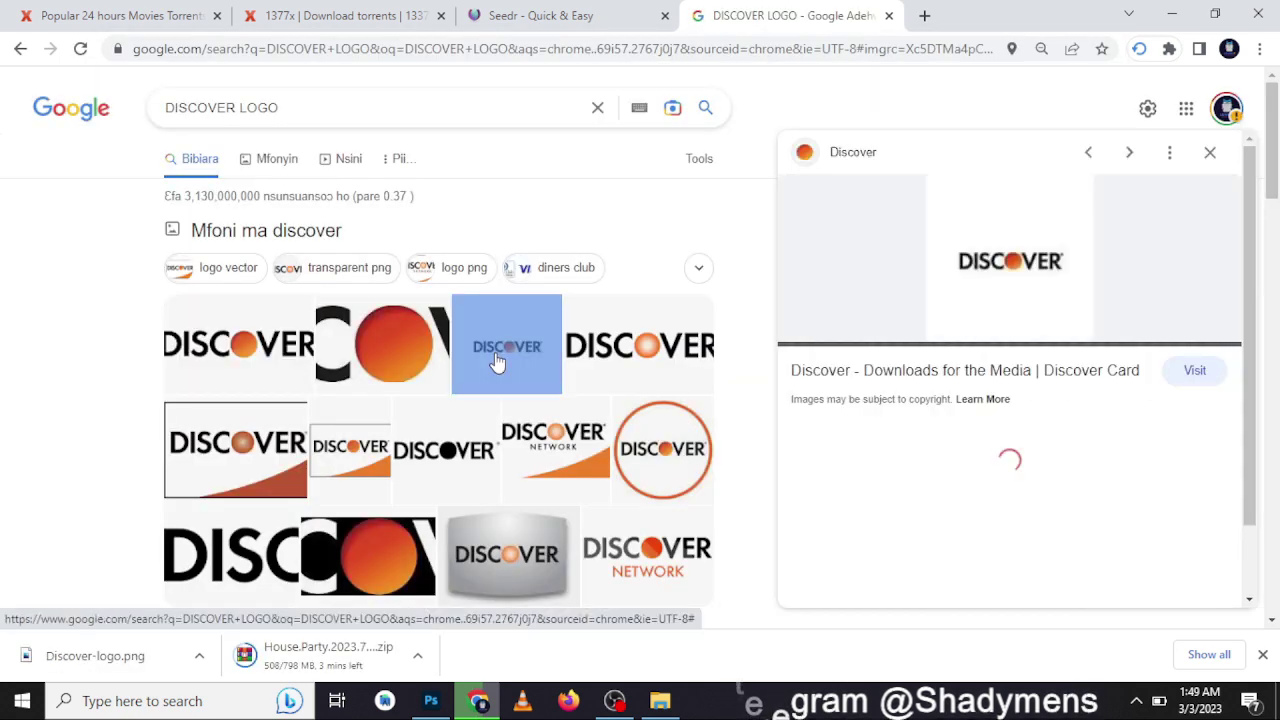
pyautogui.rightClick(1010, 260)
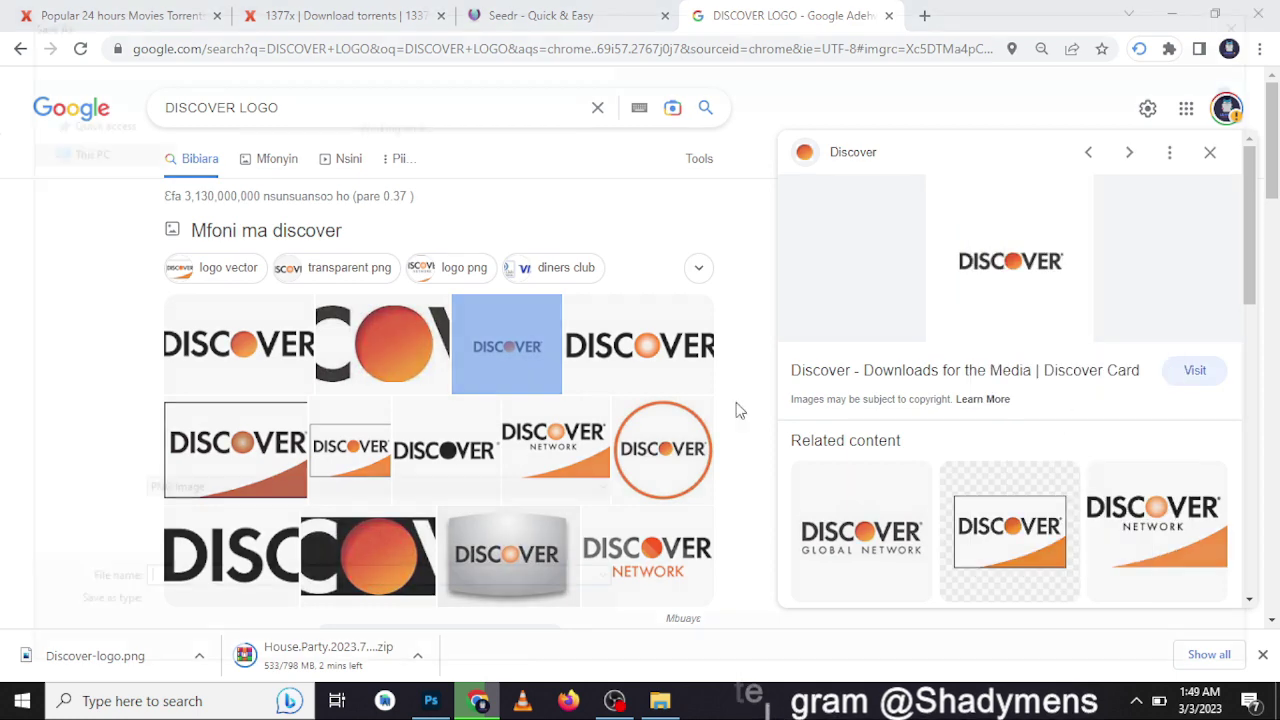
pyautogui.press('v')
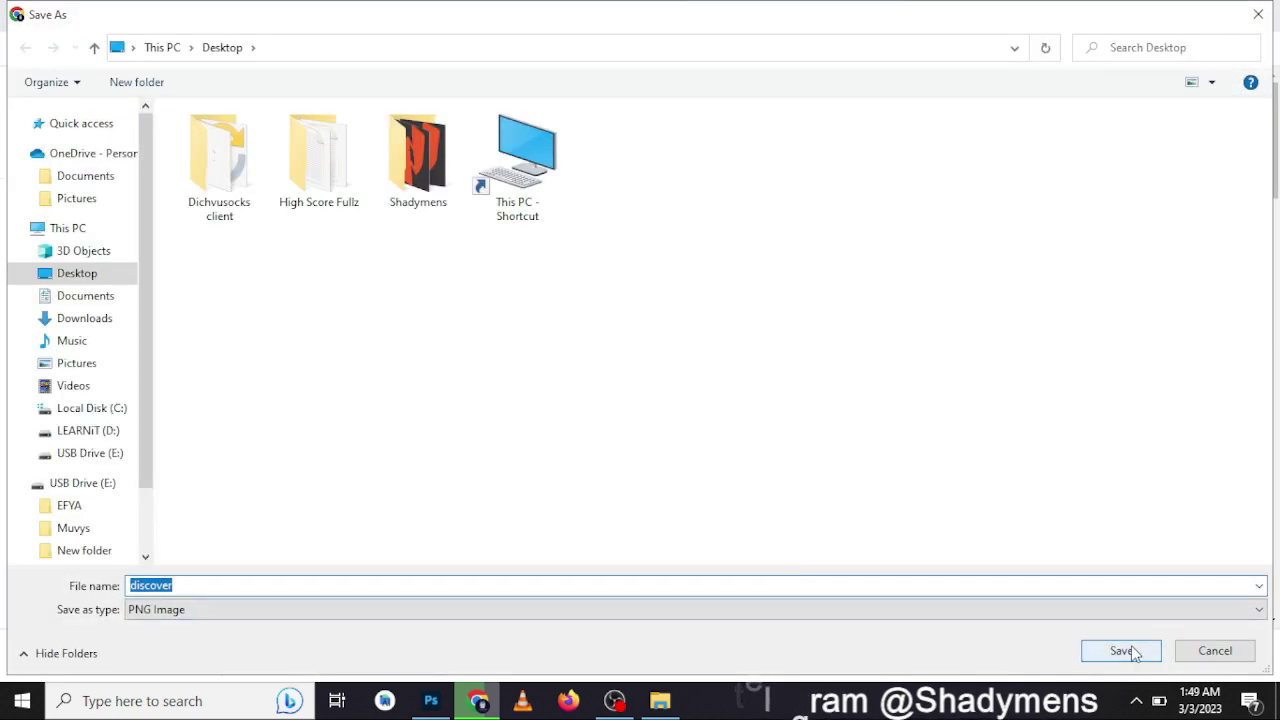
pyautogui.click(1130, 650)
pyautogui.click(450, 703)
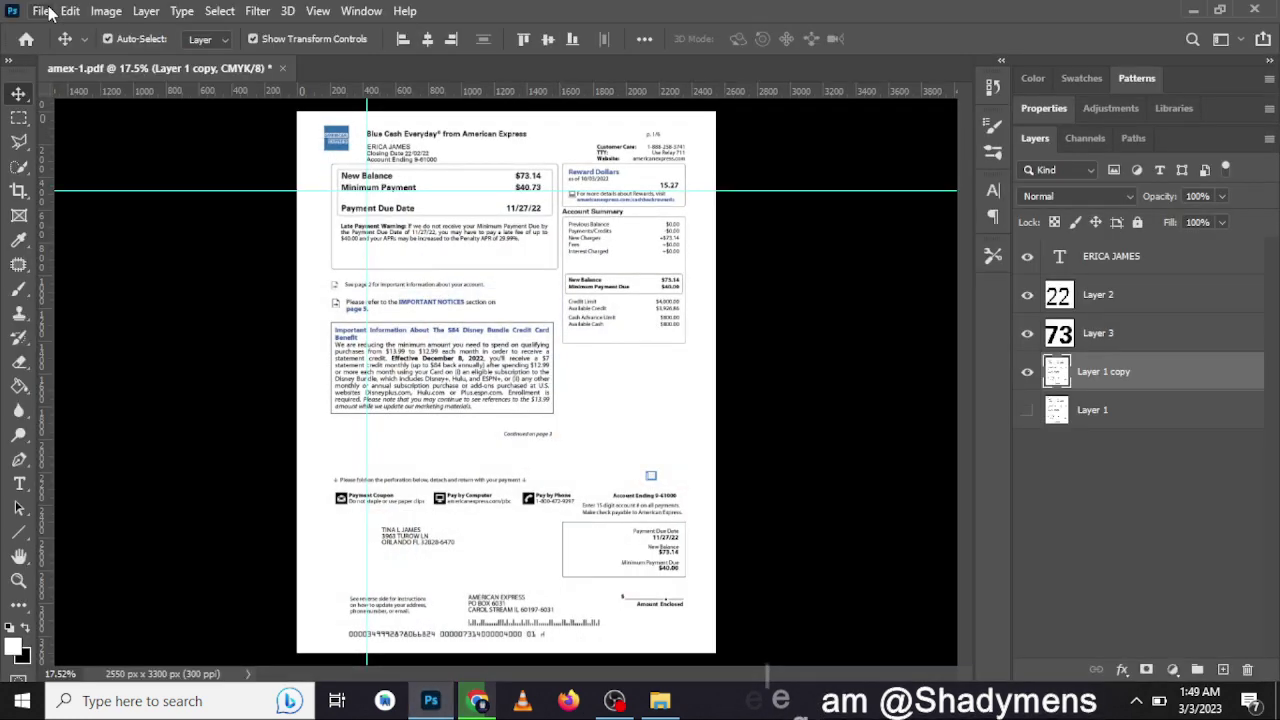
# Open discover.png and drag the logo onto the amex statement as a new layer.
pyautogui.click(41, 11)
pyautogui.click(48, 50)
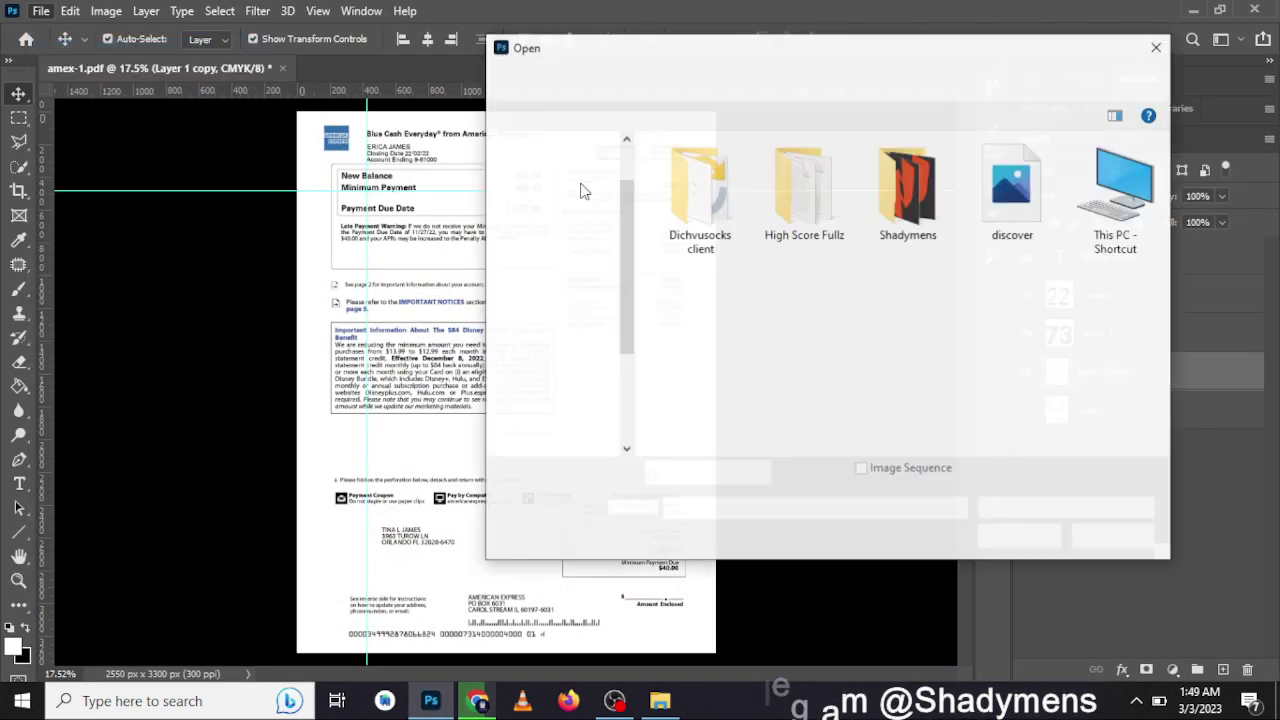
pyautogui.doubleClick(988, 175)
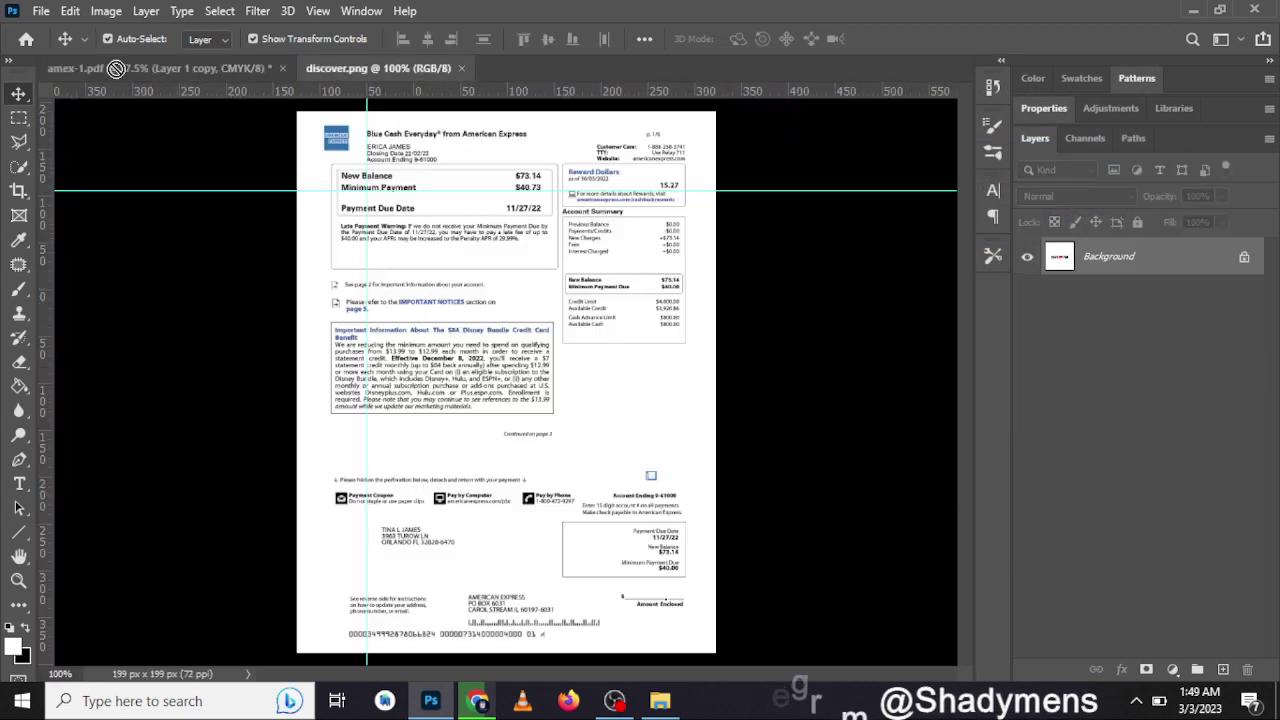
pyautogui.moveTo(112, 63)
pyautogui.mouseDown()
pyautogui.moveTo(527, 370)
pyautogui.moveTo(335, 145)
pyautogui.mouseUp()
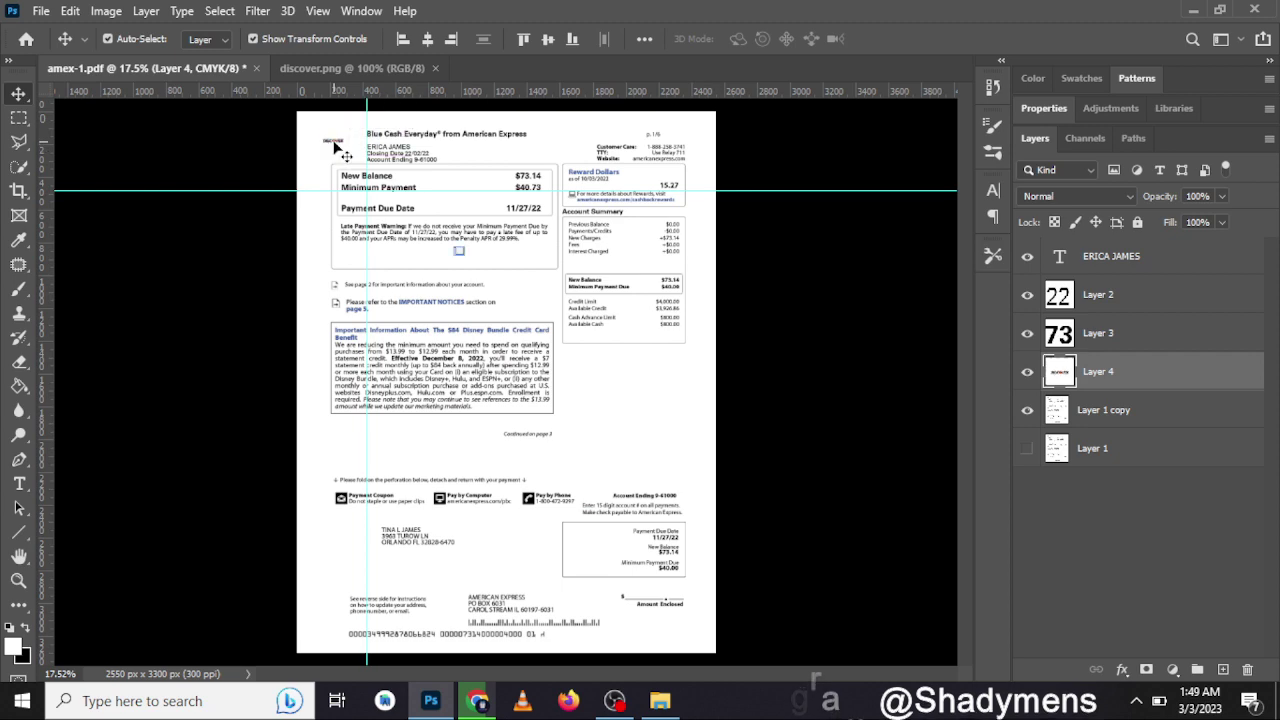
pyautogui.hotkey('ctrl', 'Right')
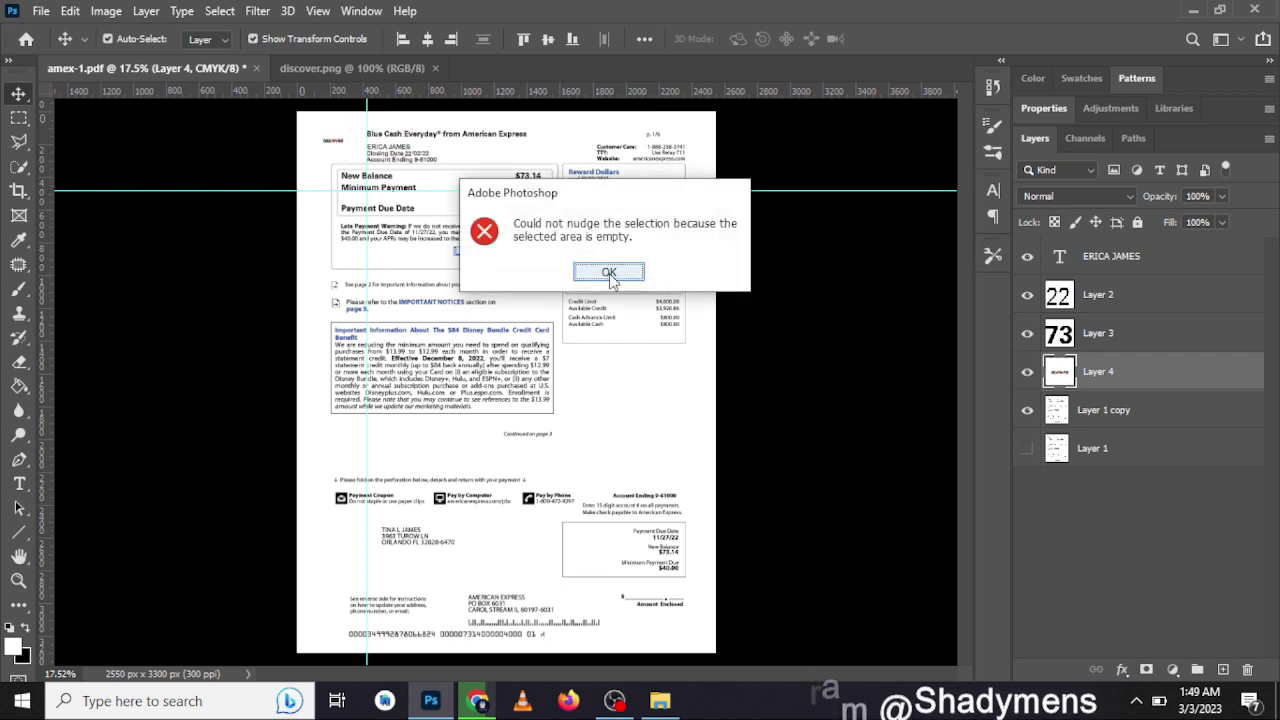
pyautogui.click(609, 271)
# Move the Discover logo layer to the top and position it over the Amex logo.
pyautogui.hotkey('ctrl', '+')
pyautogui.hotkey('ctrl', '+')
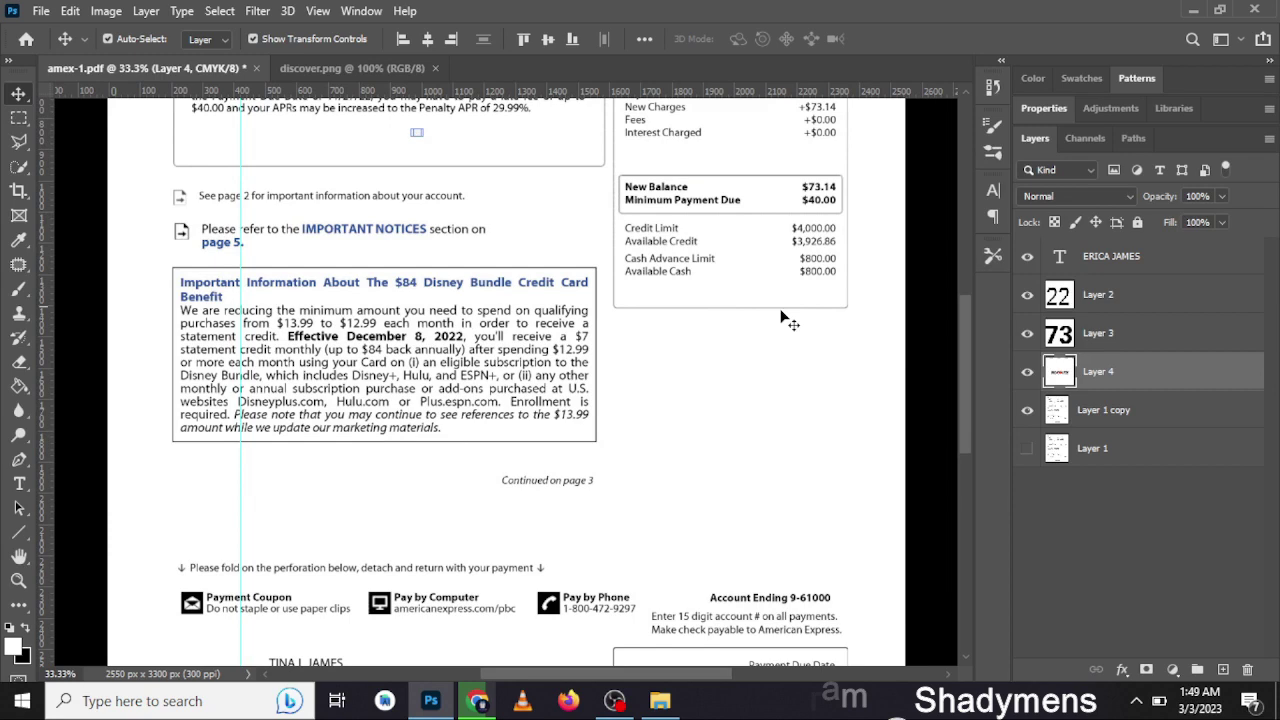
pyautogui.moveTo(961, 338); pyautogui.dragTo(965, 252)
pyautogui.hotkey('ctrl', '+')
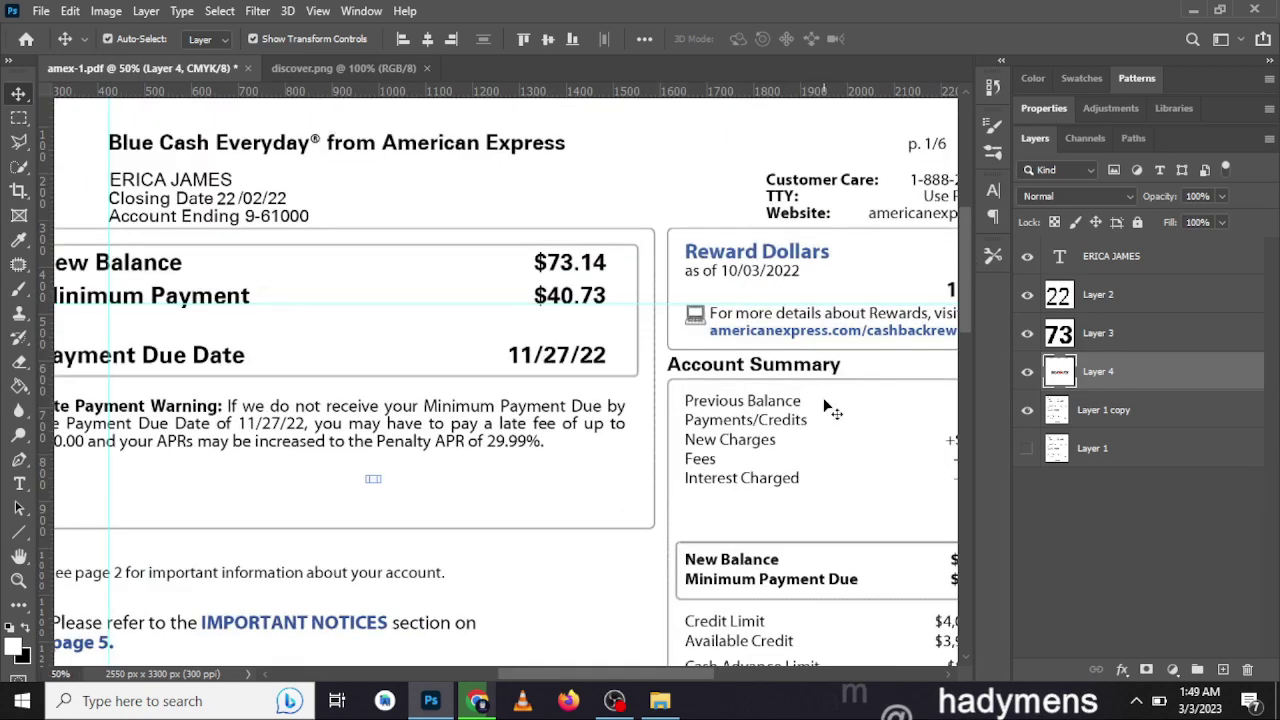
pyautogui.moveTo(637, 675); pyautogui.dragTo(598, 677)
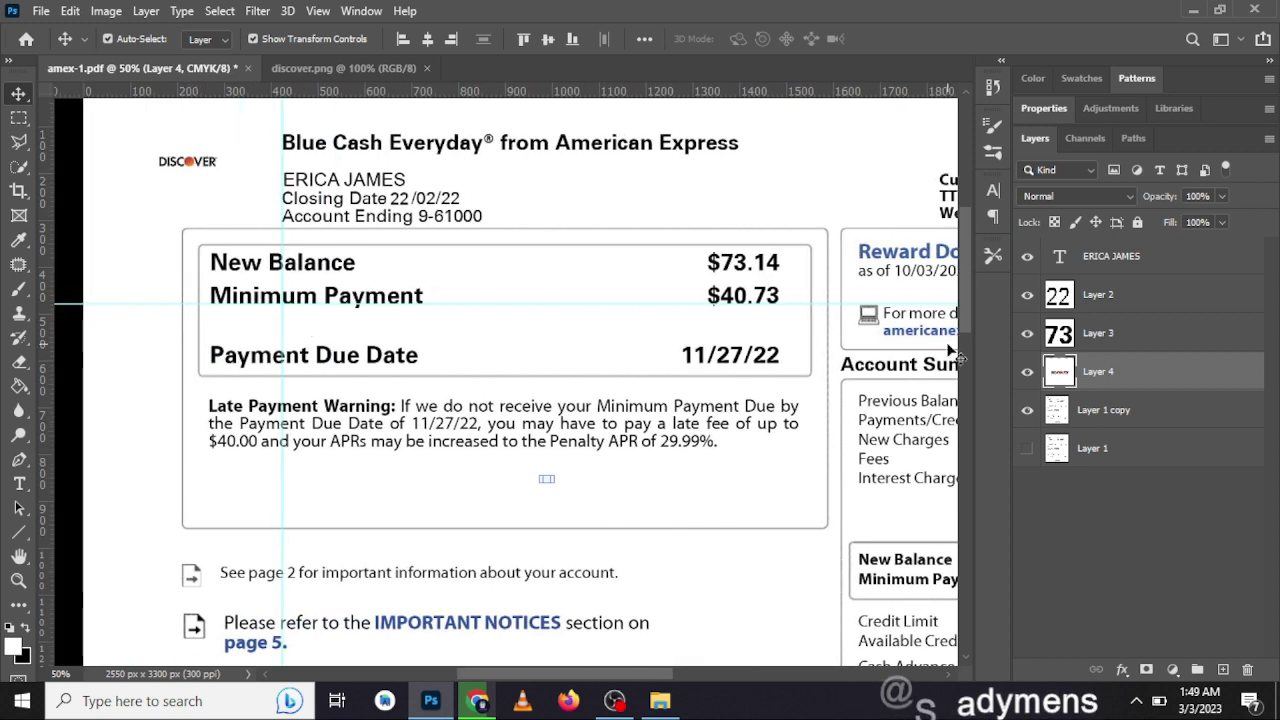
pyautogui.moveTo(1134, 370); pyautogui.dragTo(1128, 250)
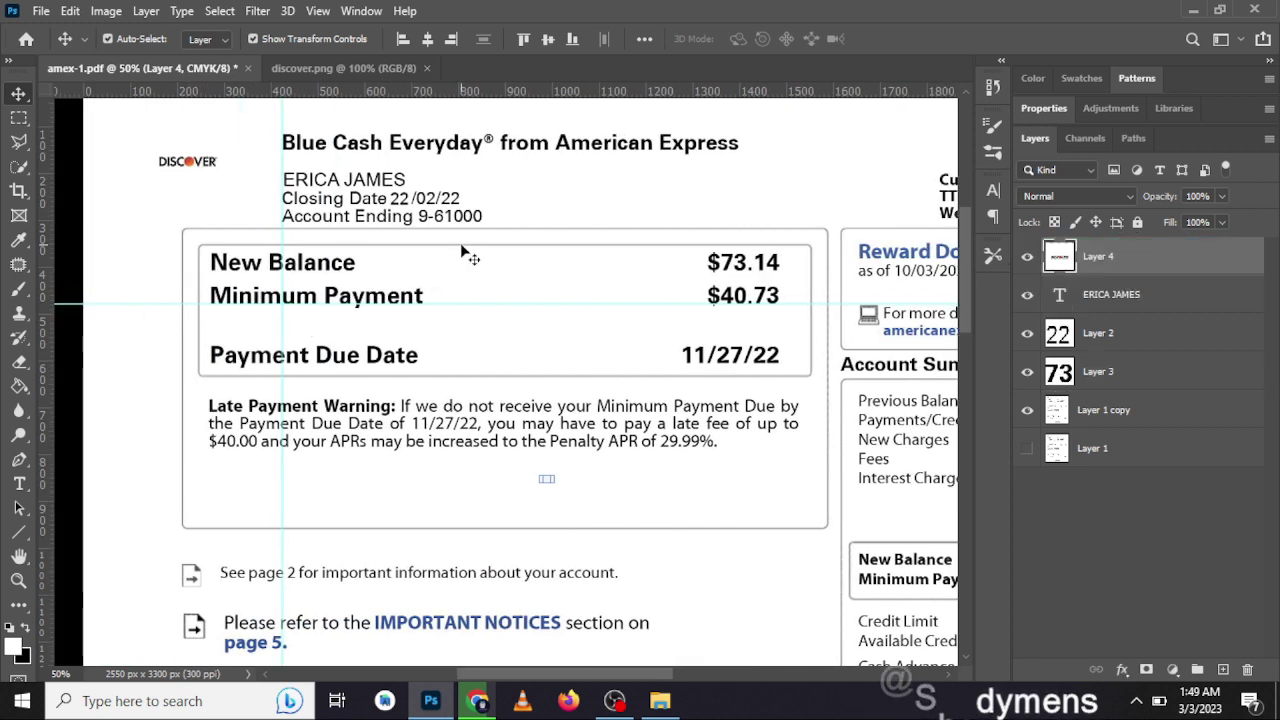
pyautogui.moveTo(205, 180); pyautogui.dragTo(209, 168)
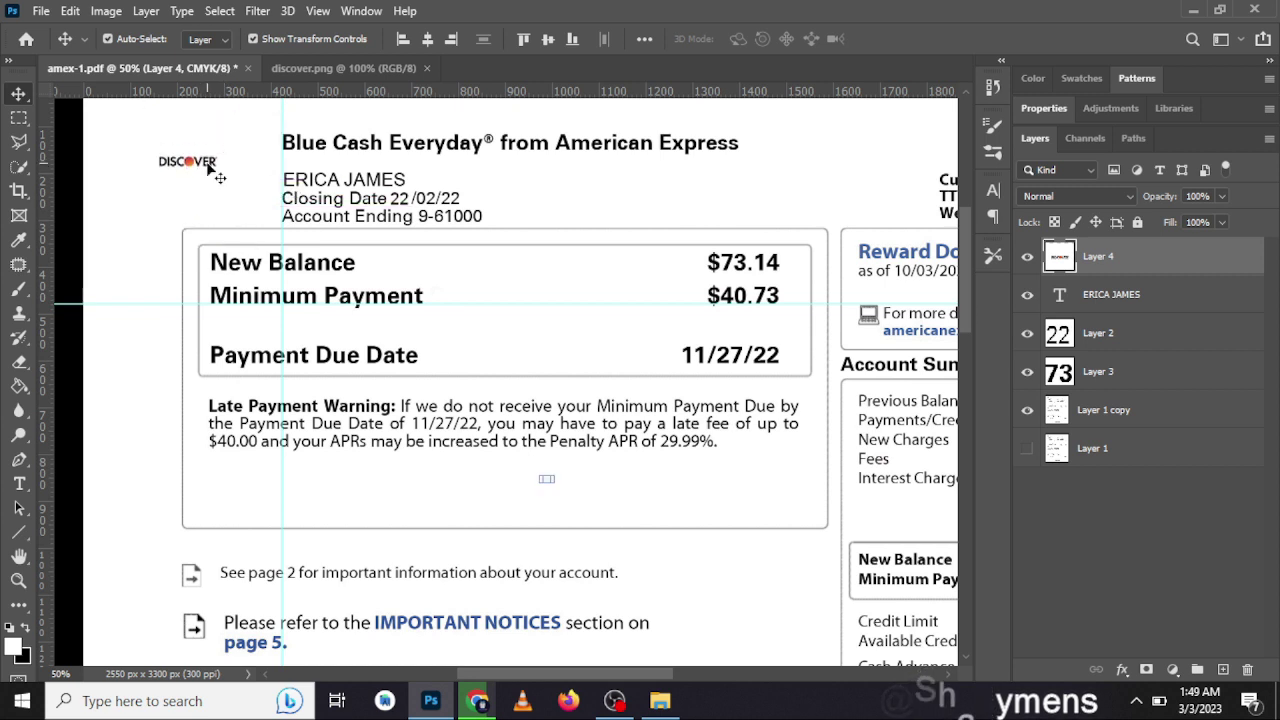
# Select the Layer 1 copy layer and commit a free transform on it without changes.
pyautogui.click(132, 386)
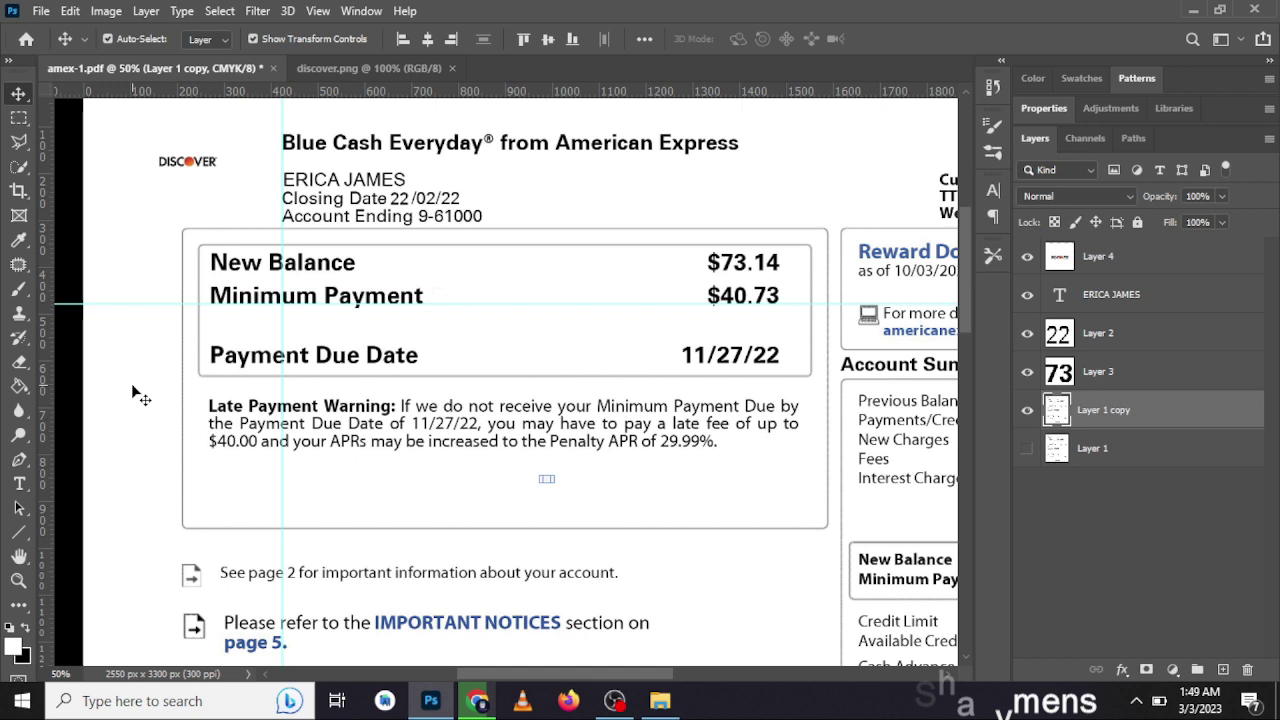
pyautogui.hotkey('ctrl', 't')
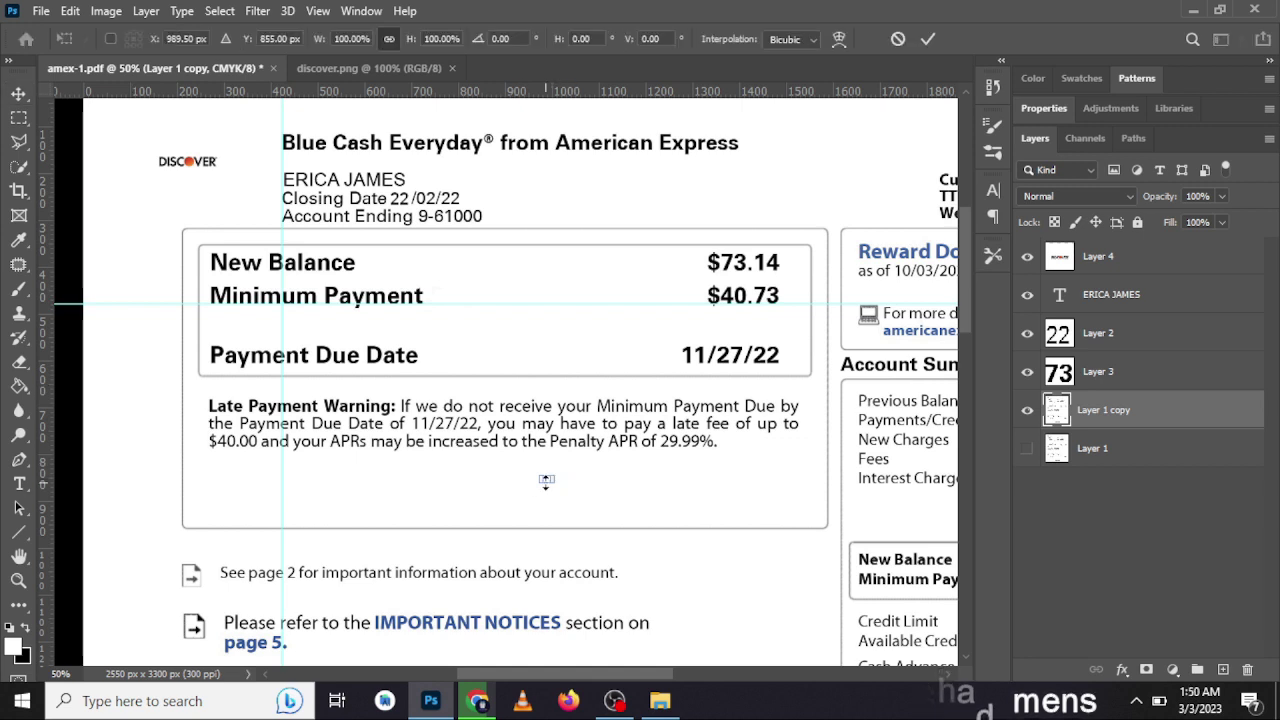
pyautogui.click(928, 39)
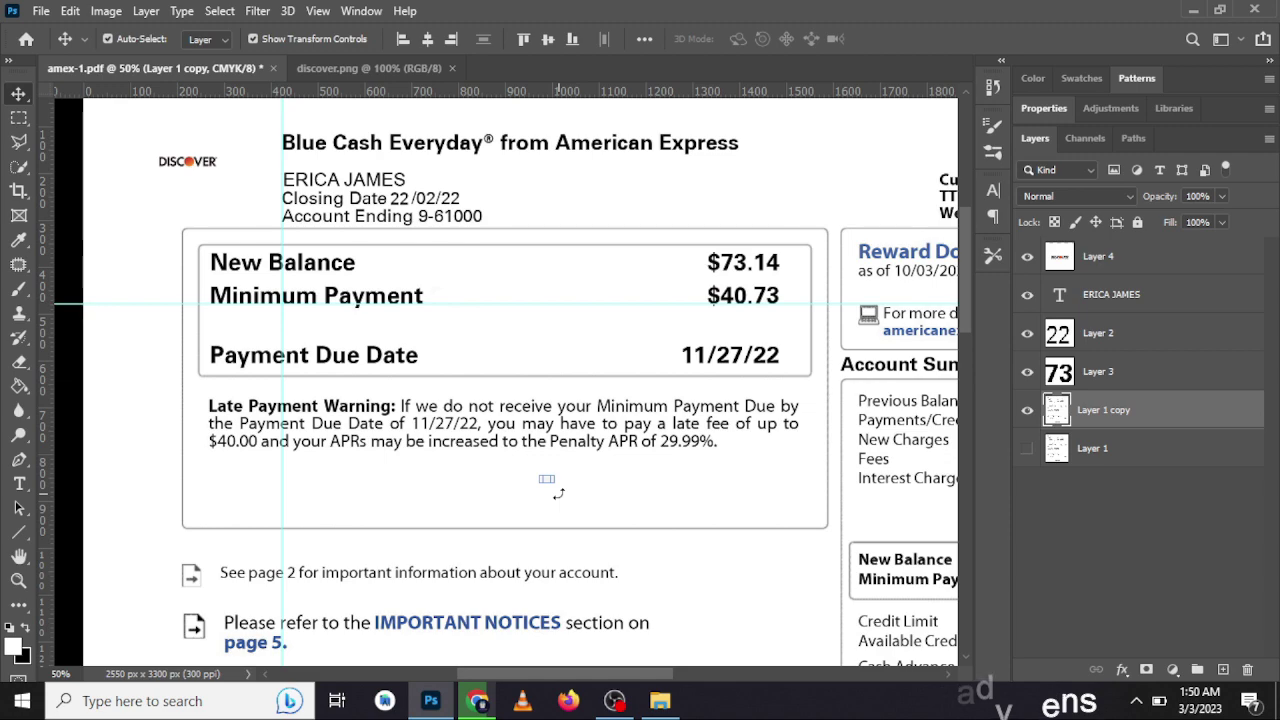
# Zoom and scroll over the edited statement, then minimise Photoshop and Chrome to the desktop.
pyautogui.hotkey('ctrl', '-')
pyautogui.hotkey('ctrl', '-')
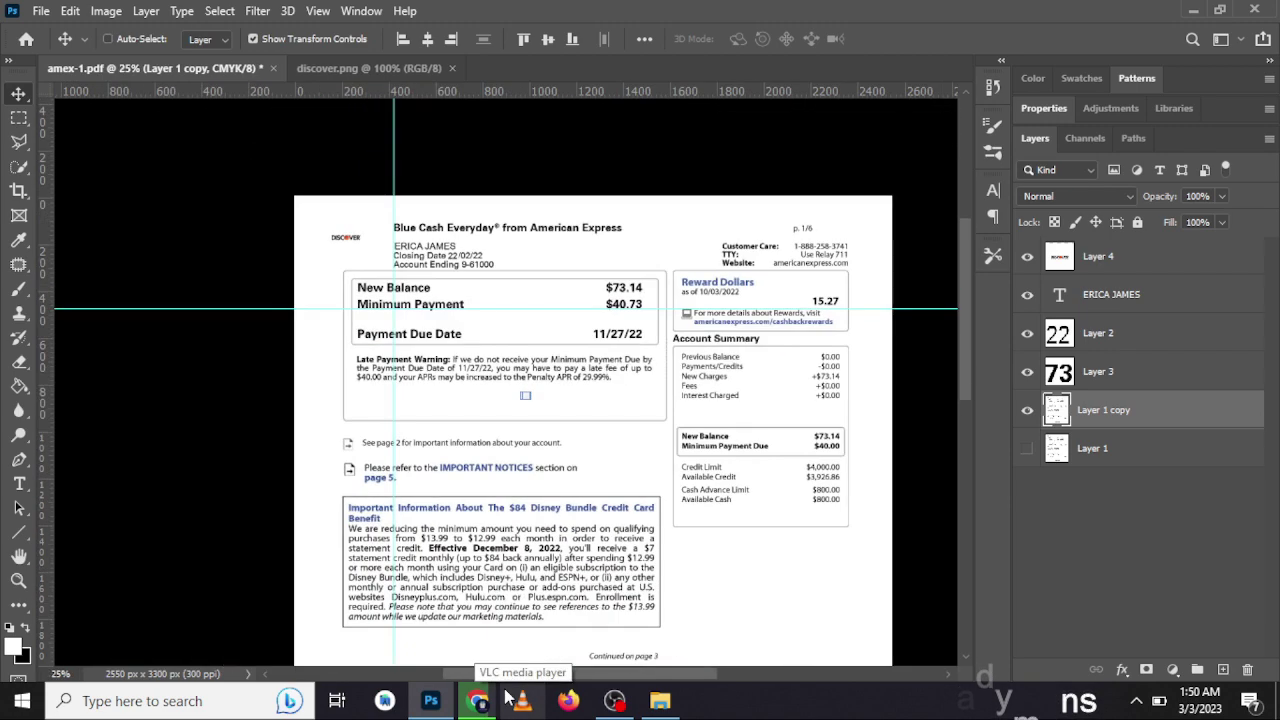
pyautogui.hotkey('ctrl', '+')
pyautogui.hotkey('ctrl', '+')
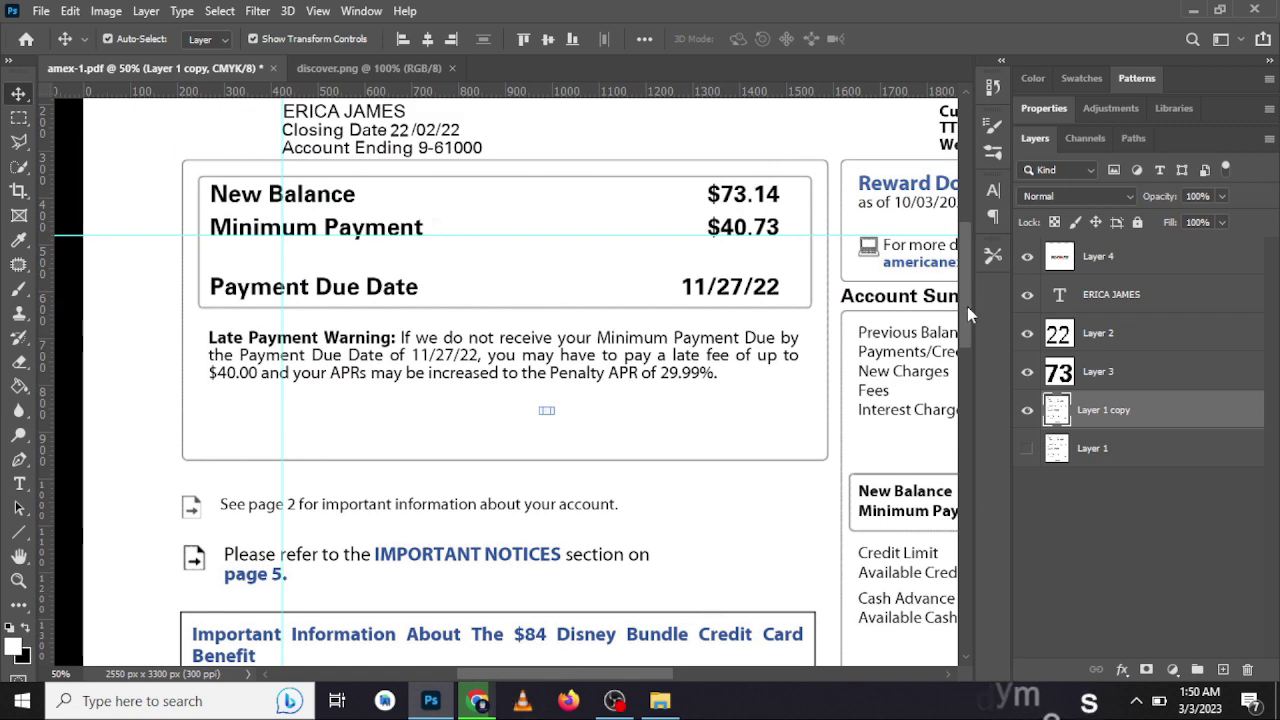
pyautogui.moveTo(967, 306); pyautogui.dragTo(985, 262)
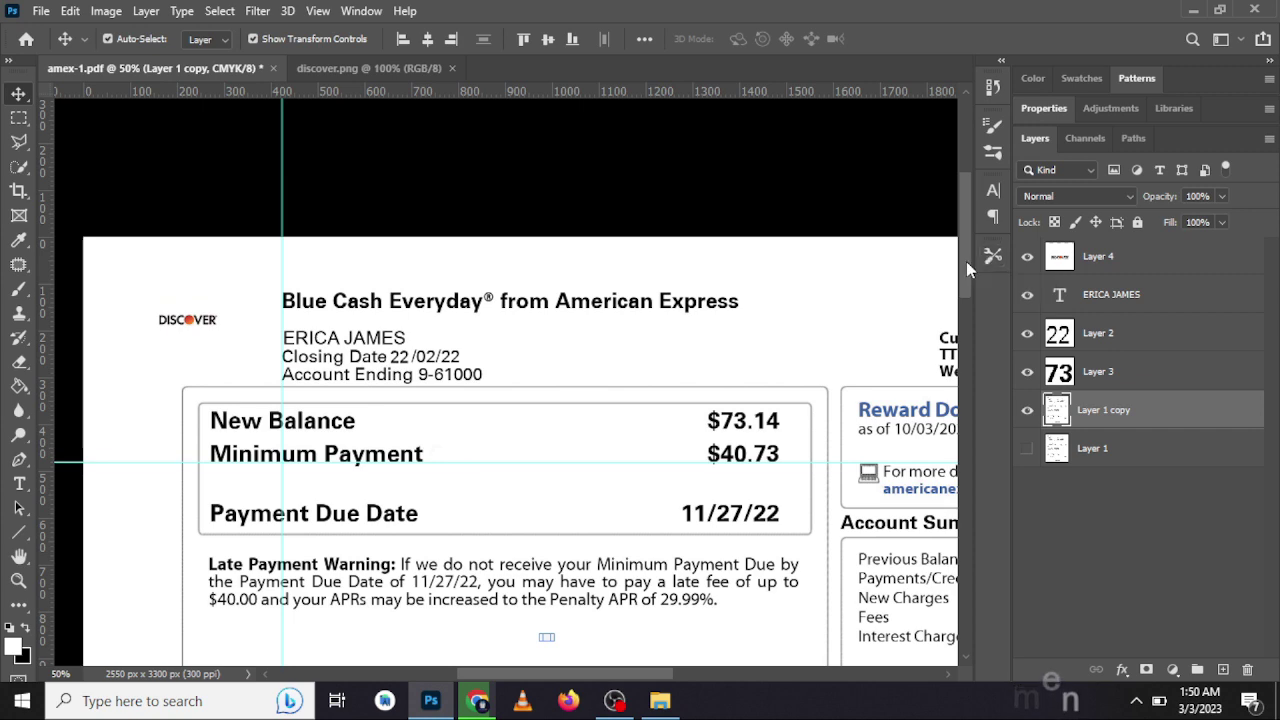
pyautogui.moveTo(966, 261); pyautogui.dragTo(948, 388)
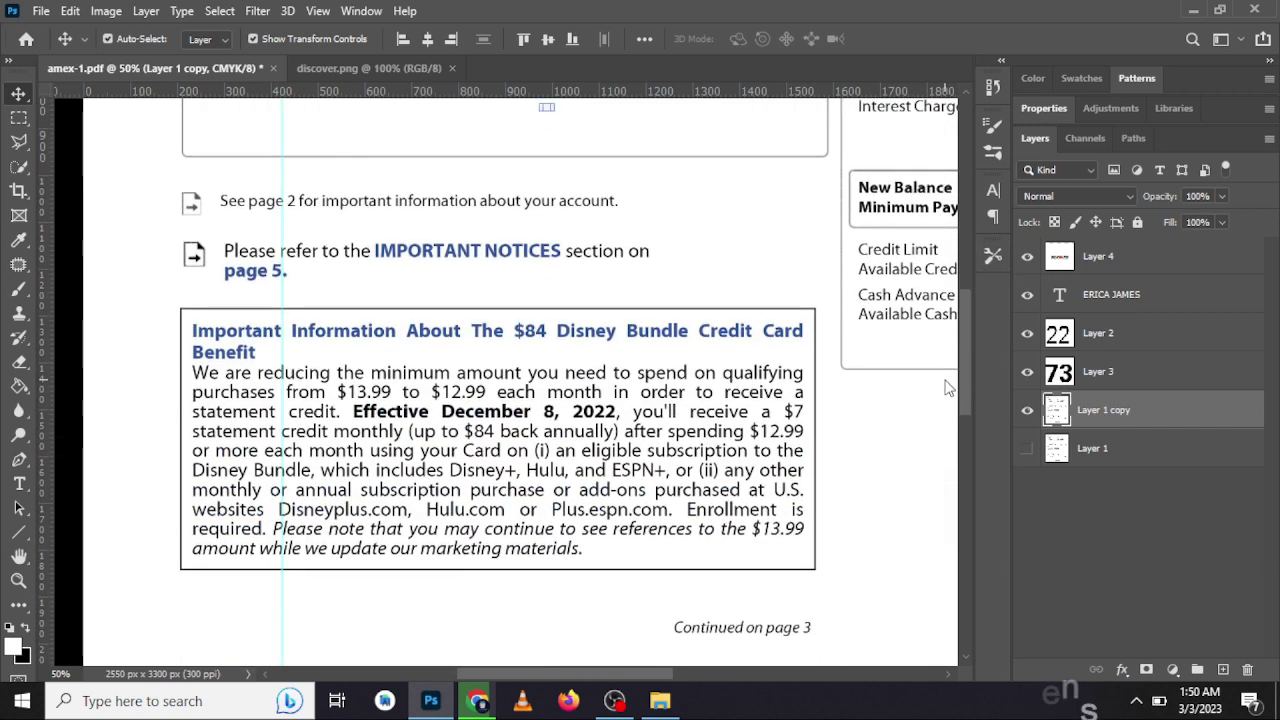
pyautogui.scroll(-2, 935, 420)
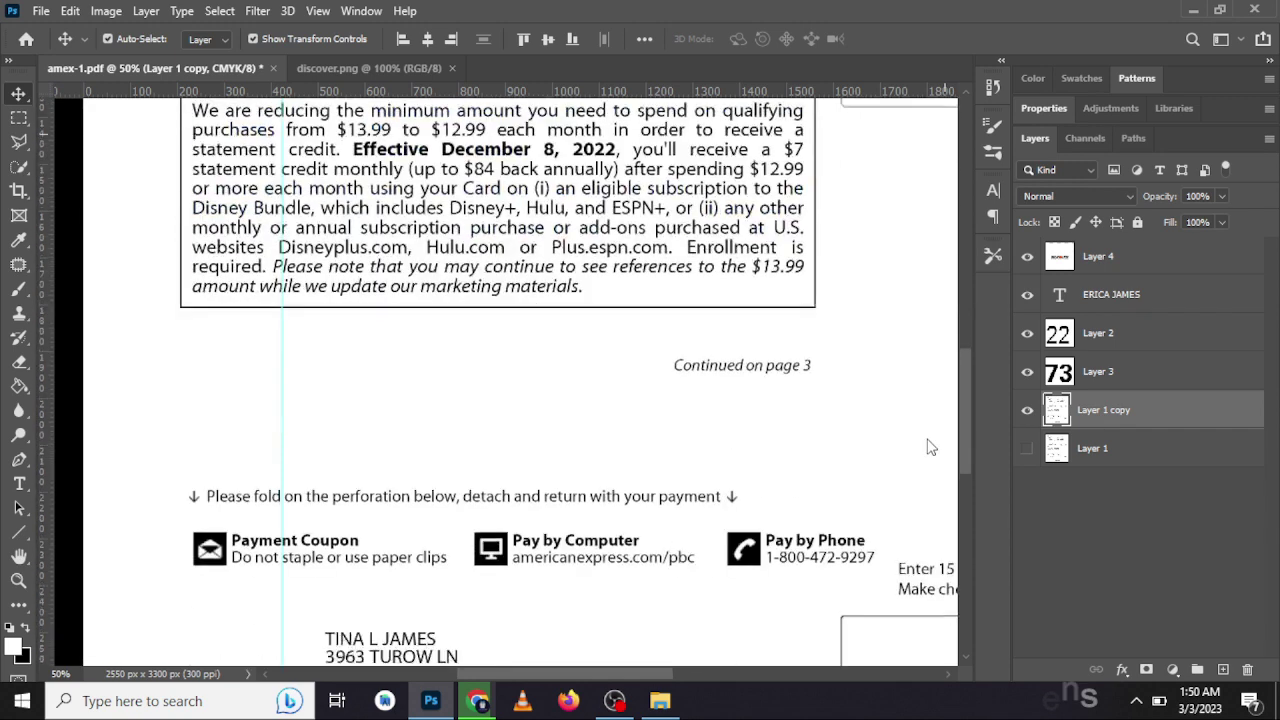
pyautogui.scroll(-1, 928, 450)
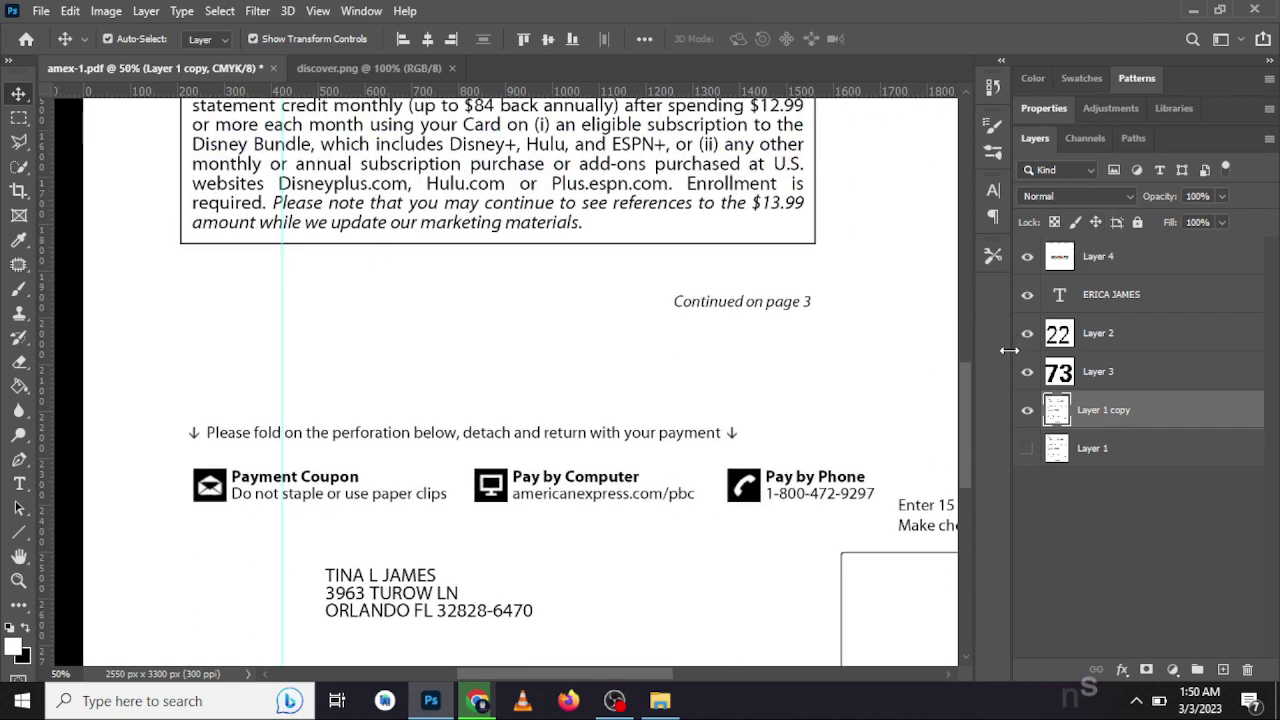
pyautogui.click(1193, 11)
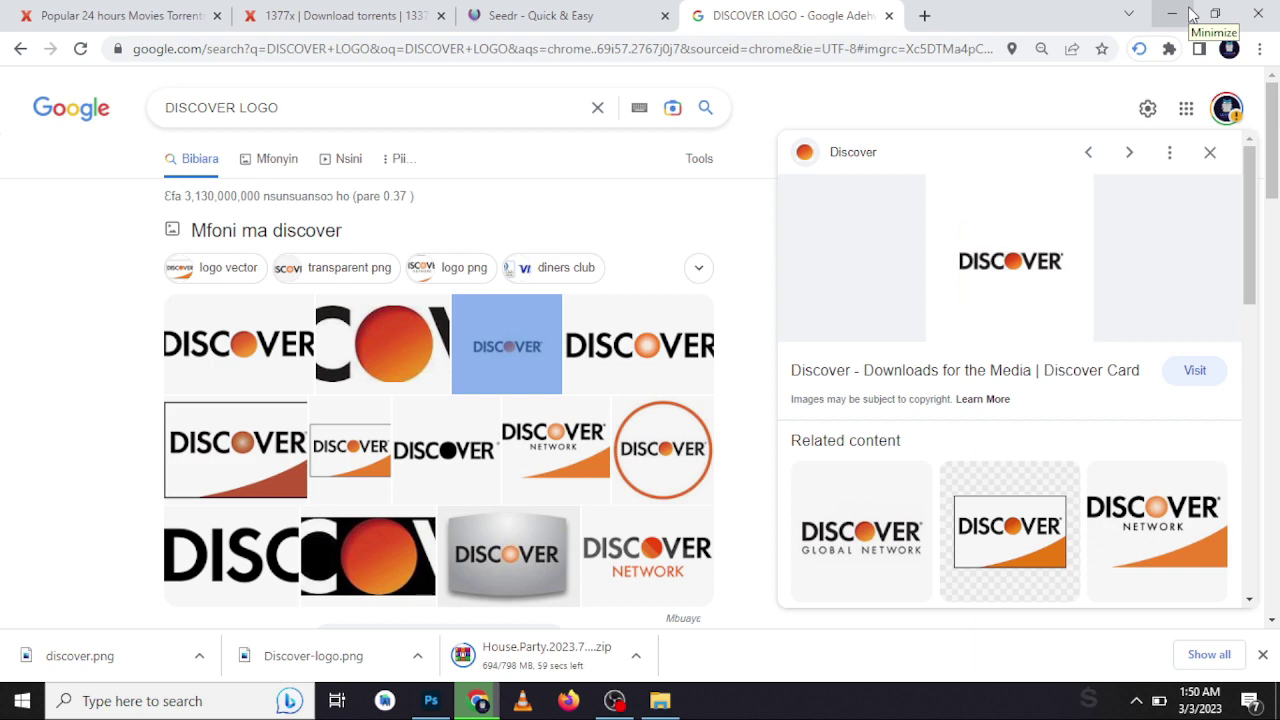
pyautogui.click(1191, 12)
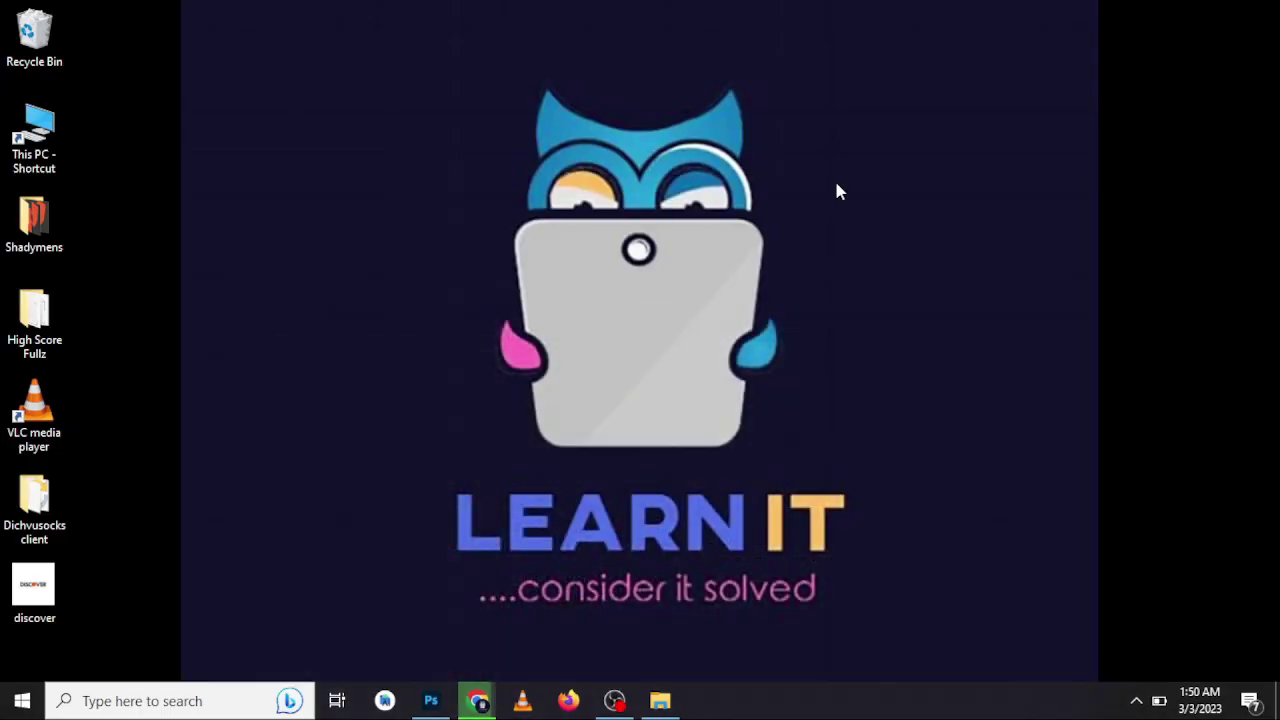